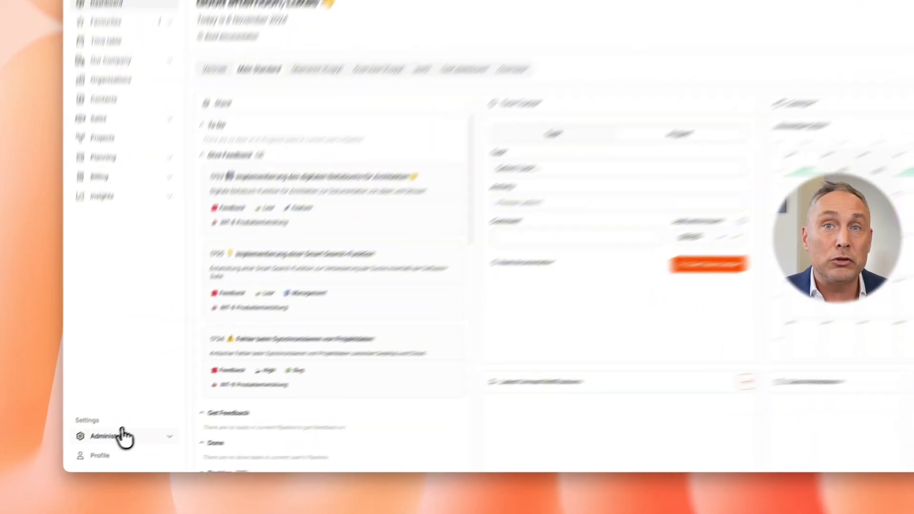
# Open the document templates in the administration settings and start creating a new template
pyautogui.click(90, 451)
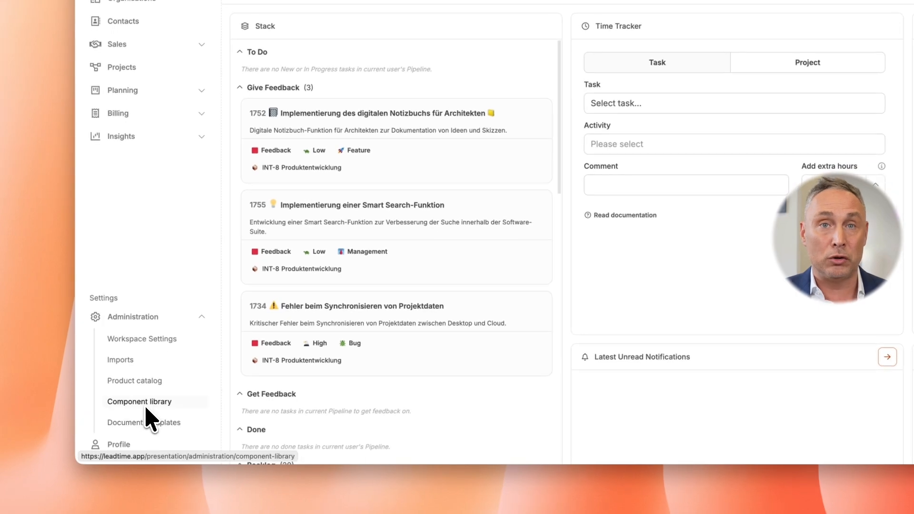
pyautogui.click(149, 423)
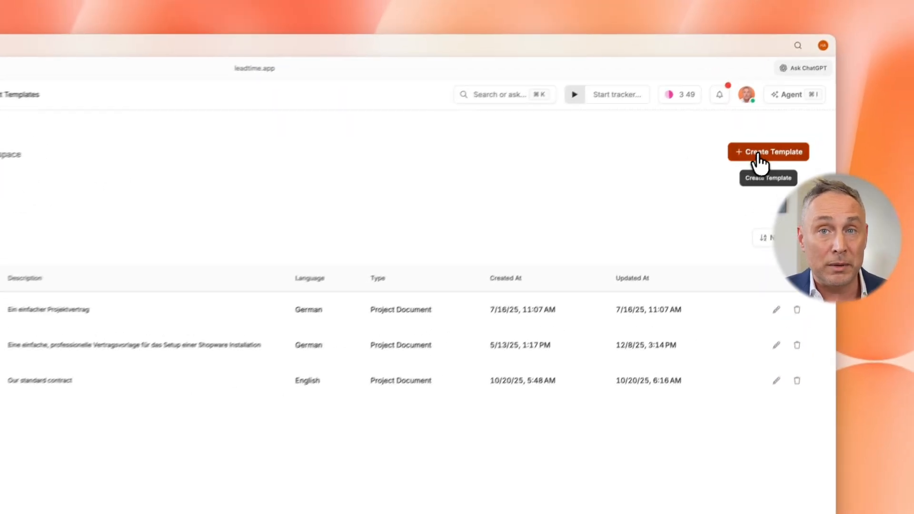
pyautogui.click(759, 155)
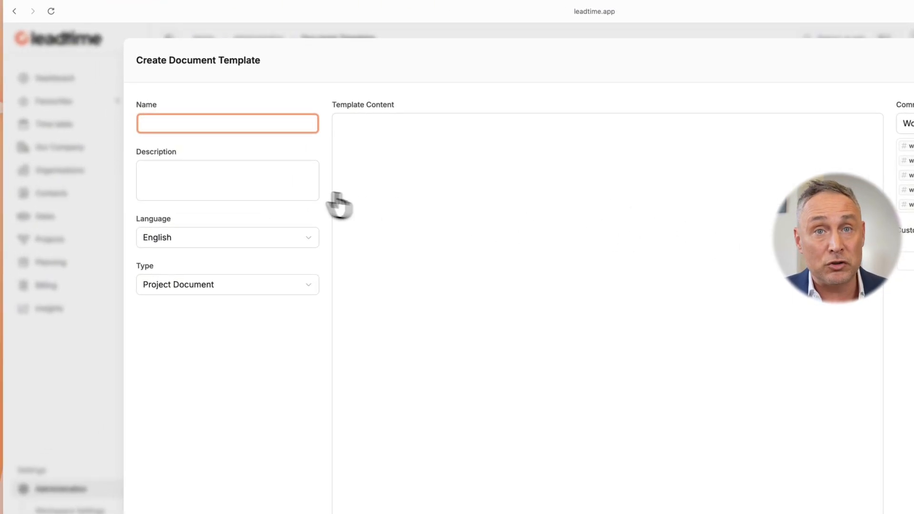
pyautogui.click(262, 185)
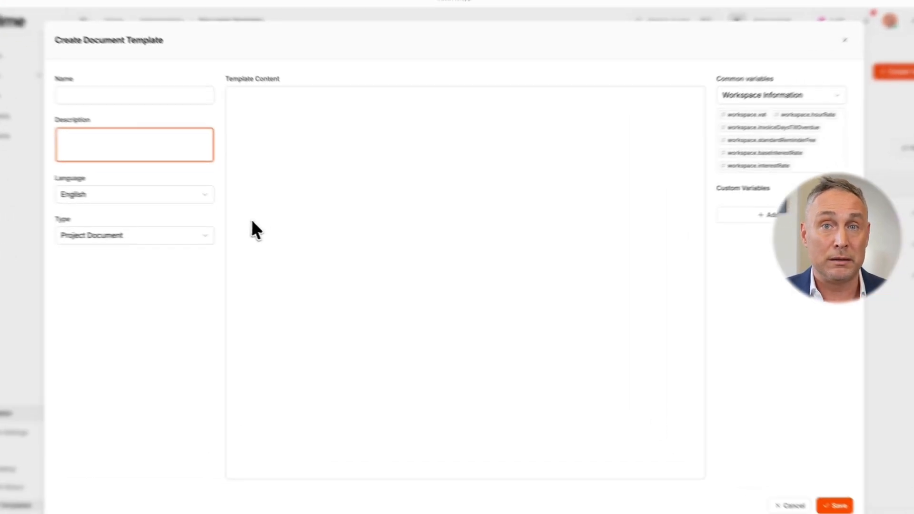
# Write a level 1 heading "Heading" in the template content, followed by a bullet item reading "some data"
pyautogui.click(296, 236)
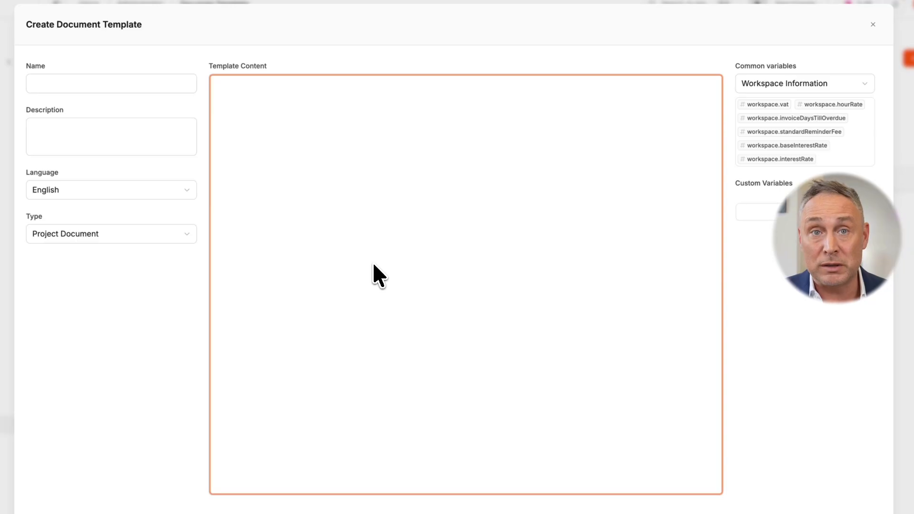
pyautogui.write('/h')
pyautogui.press('Down')
pyautogui.press('Return')
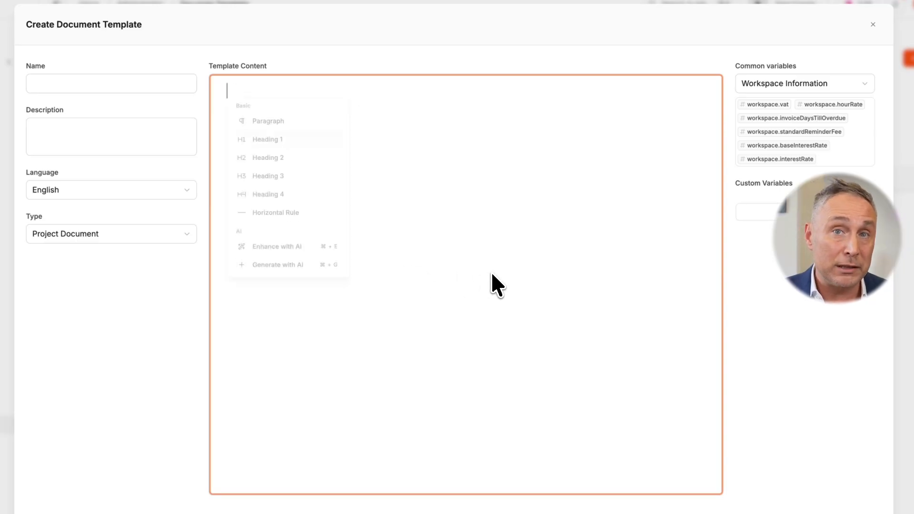
pyautogui.write('Heading')
pyautogui.press('Return')
pyautogui.write('/l')
pyautogui.press('Down')
pyautogui.press('Down')
pyautogui.press('Return')
pyautogui.write('some data')
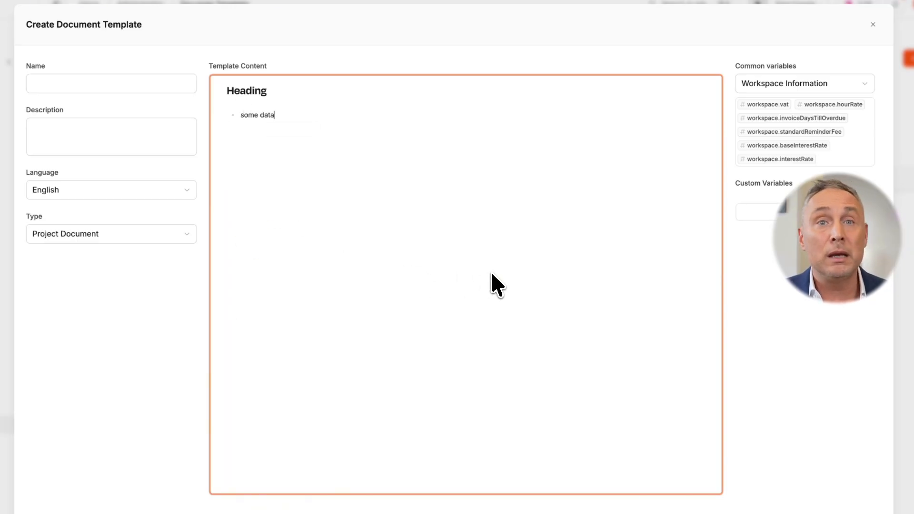
# Insert a table below the bullet list in the template content
pyautogui.press('Return')
pyautogui.press('Return')
pyautogui.write('/tab')
pyautogui.press('Return')
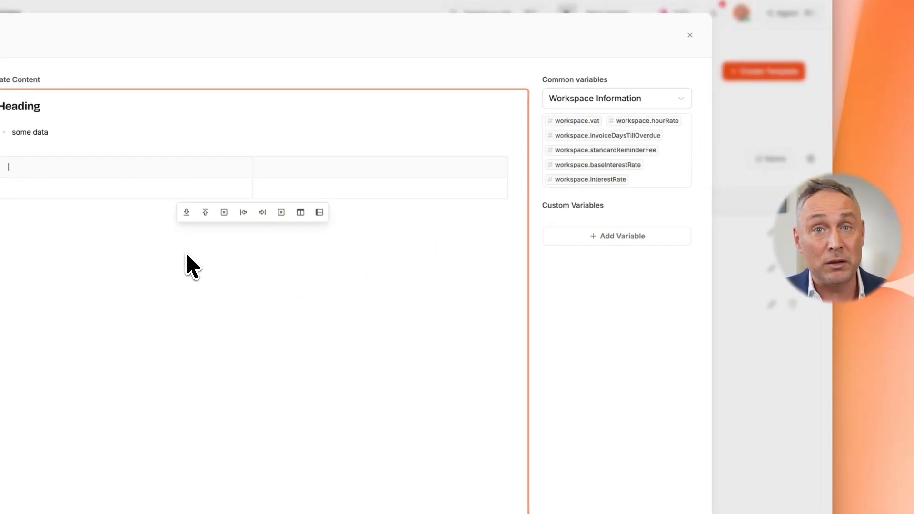
# Place the variable workspace.vat in the table's first header cell and workspace.interestRate in the second
pyautogui.moveTo(566, 124)
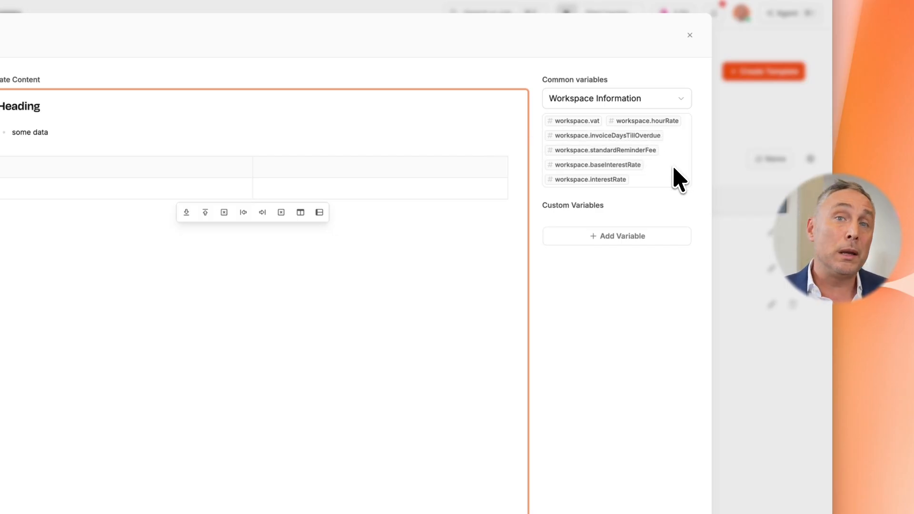
pyautogui.write('#')
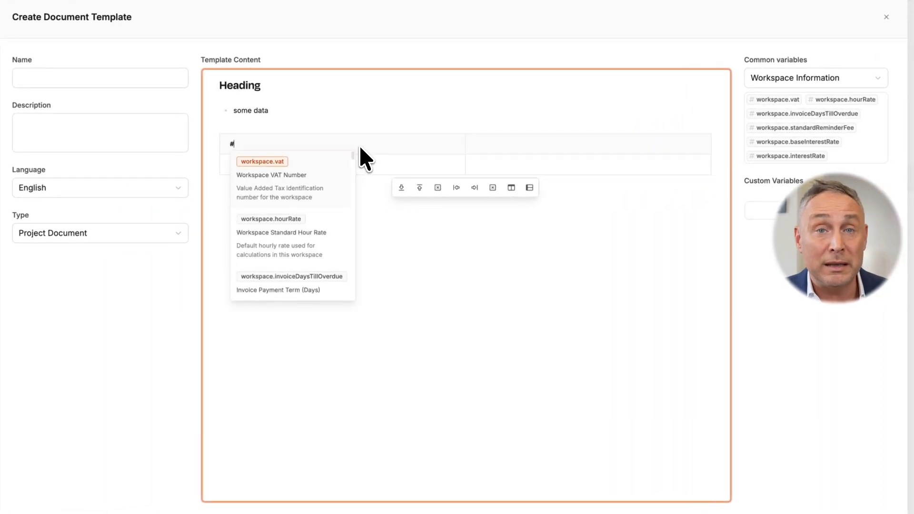
pyautogui.click(333, 168)
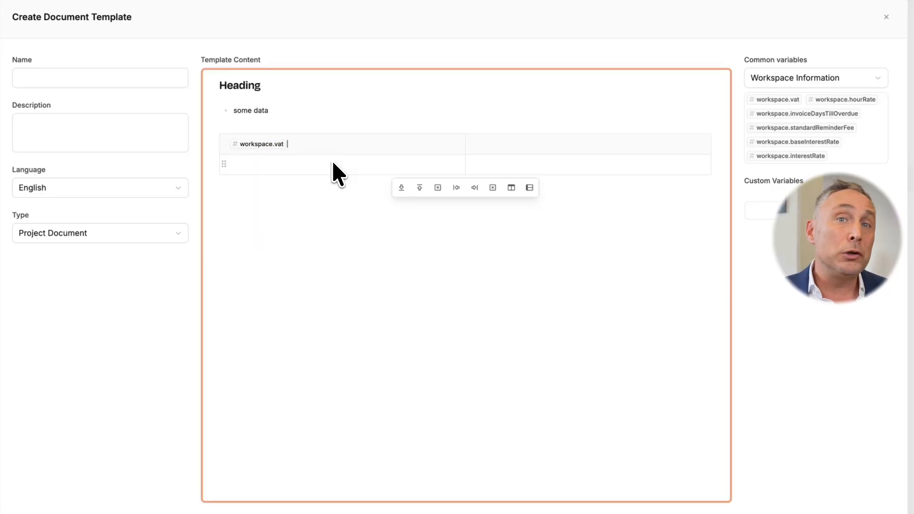
pyautogui.click(490, 143)
pyautogui.moveTo(790, 156); pyautogui.dragTo(559, 139)
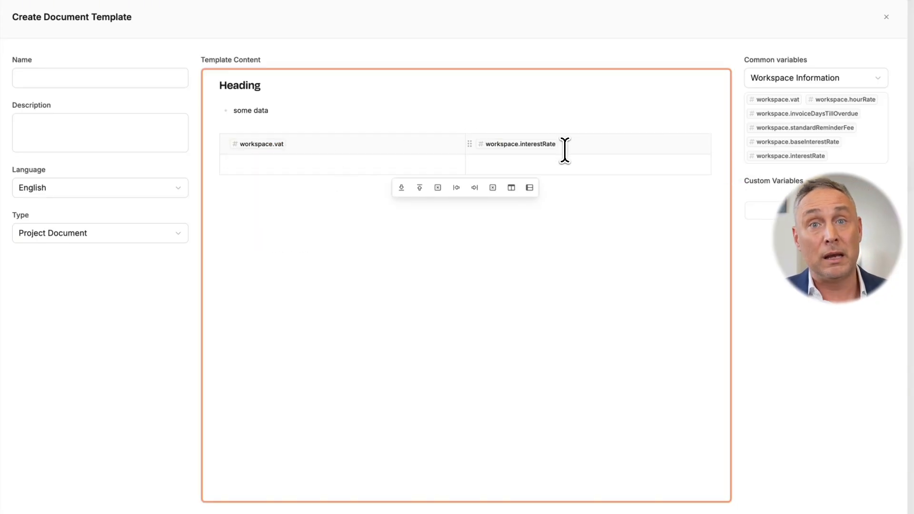
# Insert the variable workspace.baseInterestRate in the first cell of the table's second row
pyautogui.click(333, 165)
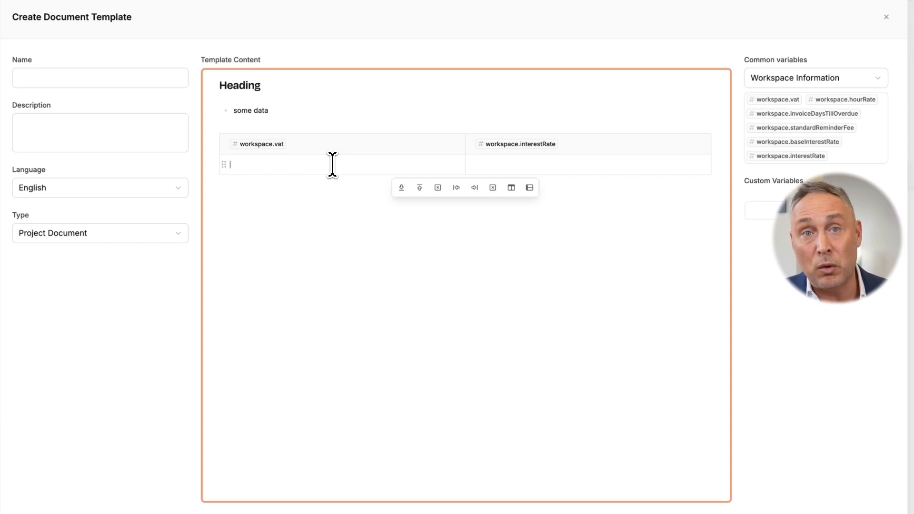
pyautogui.write('/')
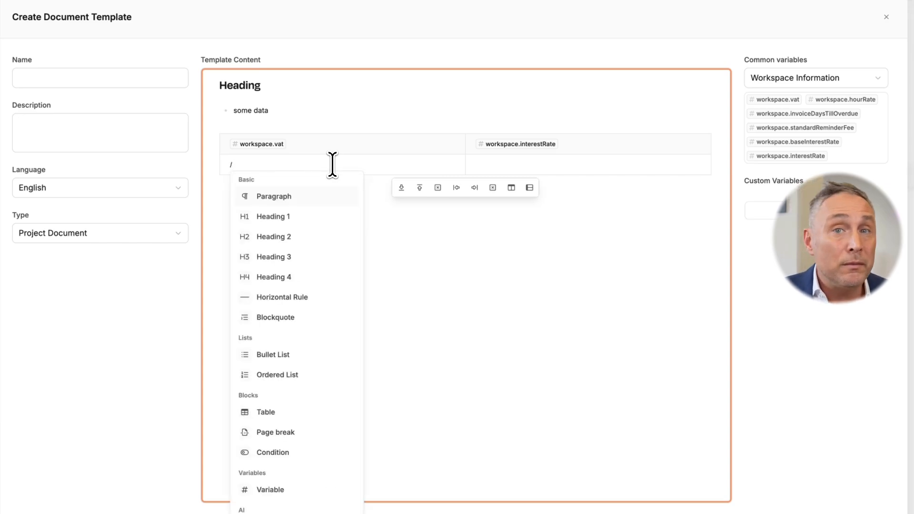
pyautogui.press('BackSpace')
pyautogui.write('#')
pyautogui.press('Down')
pyautogui.press('Down')
pyautogui.press('Down')
pyautogui.press('Down')
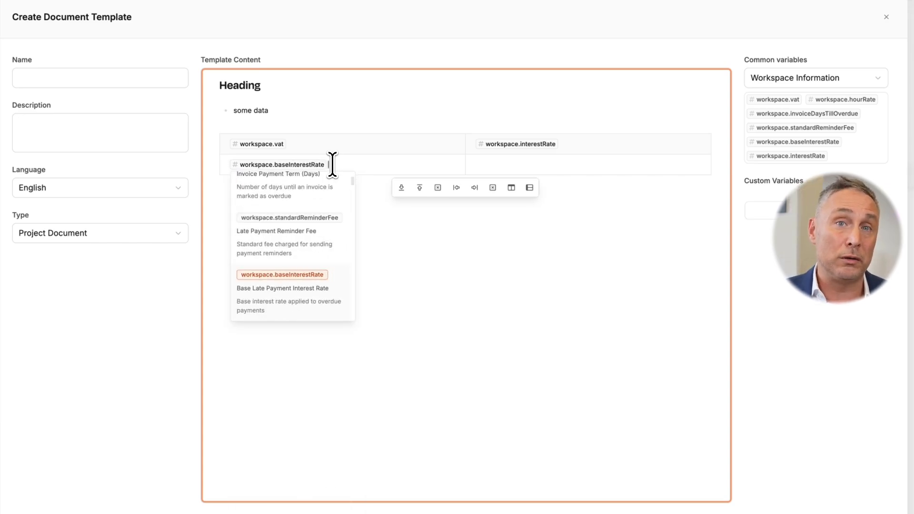
pyautogui.press('Return')
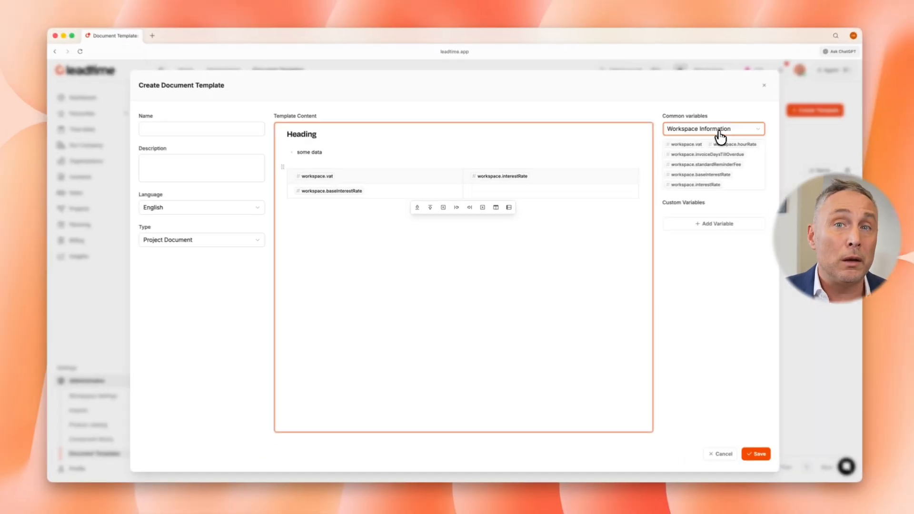
# Examine the common variables offered for Company Details, Organization Details, Project Details, Recipient and Macros
pyautogui.click(813, 85)
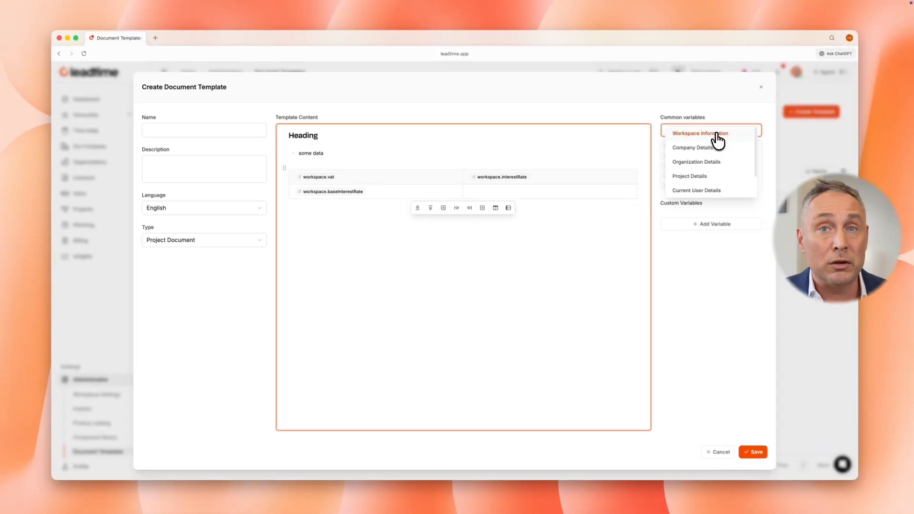
pyautogui.click(812, 107)
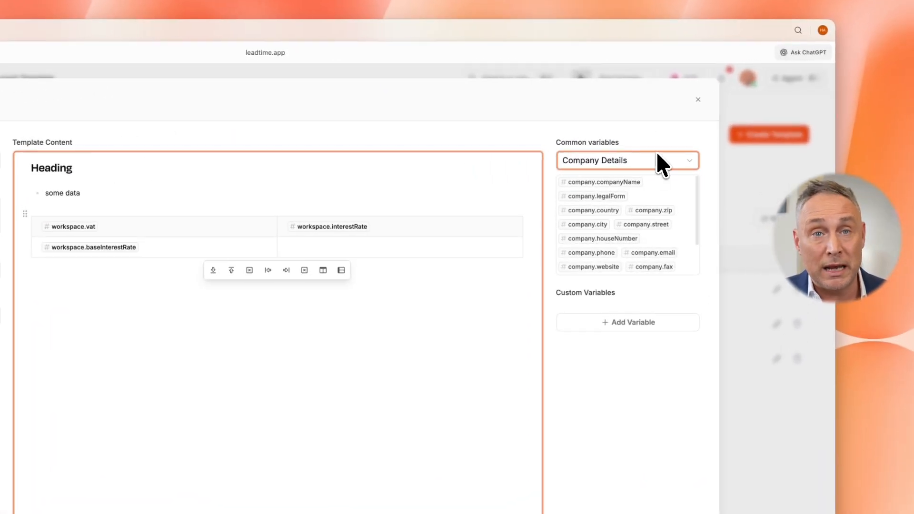
pyautogui.click(696, 145)
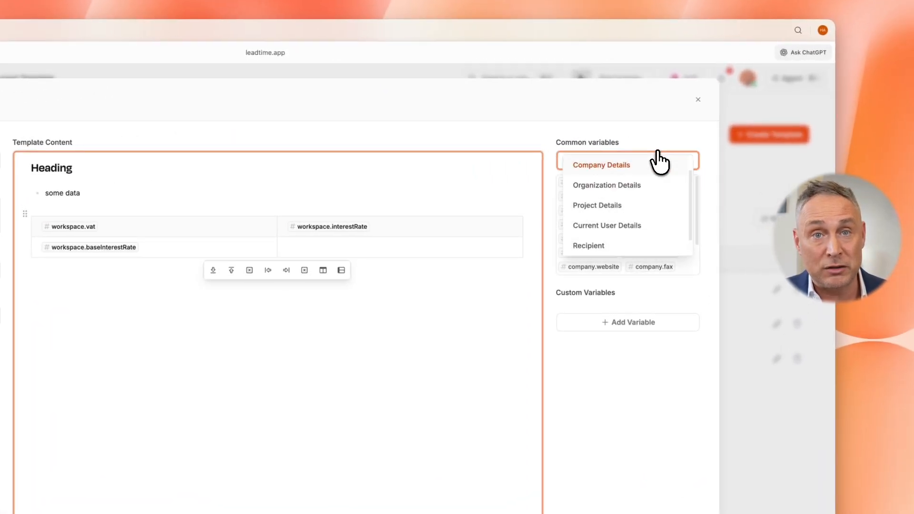
pyautogui.click(639, 186)
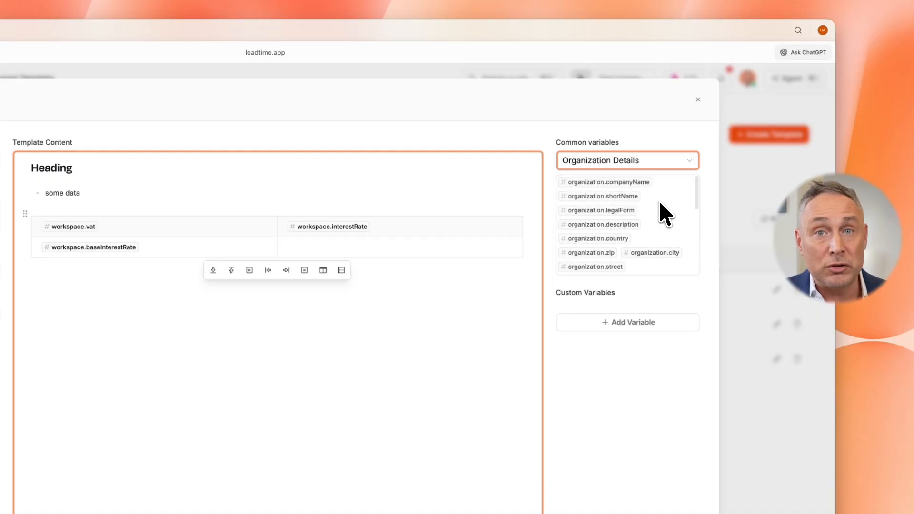
pyautogui.click(662, 165)
pyautogui.scroll(-1, 664, 174)
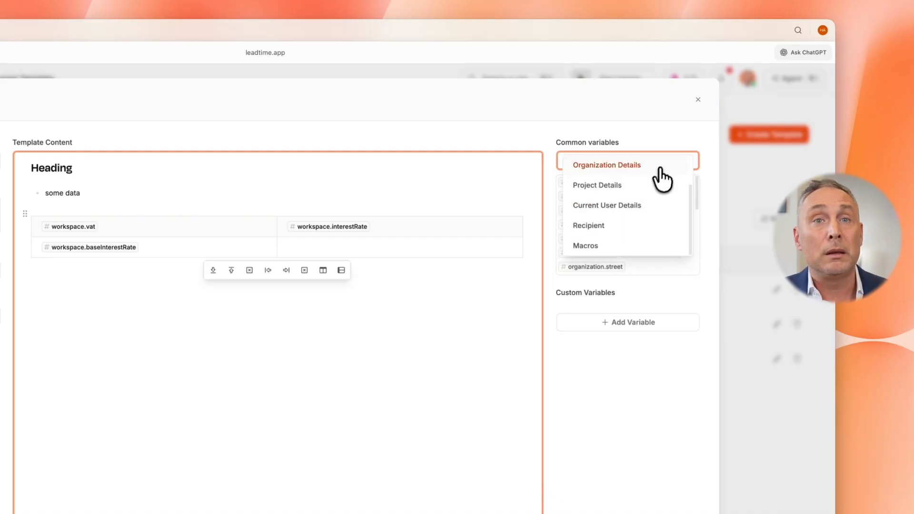
pyautogui.click(644, 188)
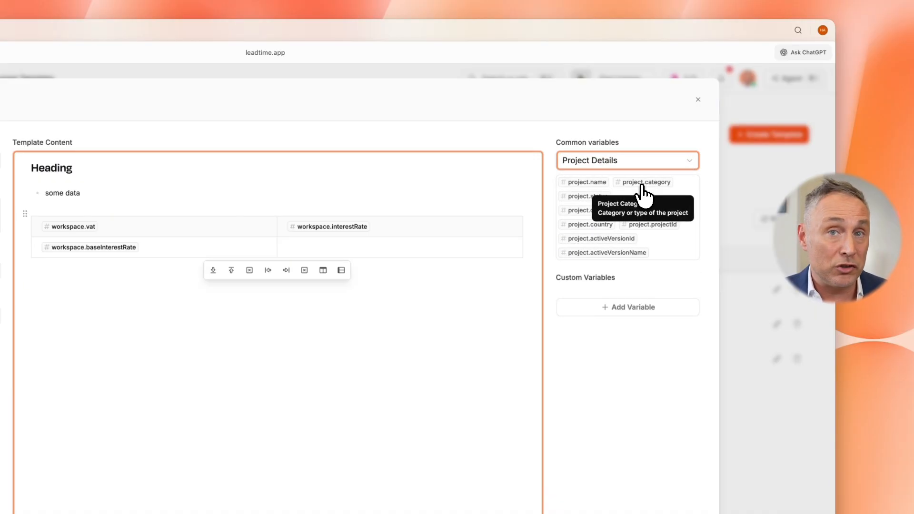
pyautogui.click(681, 164)
pyautogui.scroll(-2, 657, 204)
pyautogui.click(650, 224)
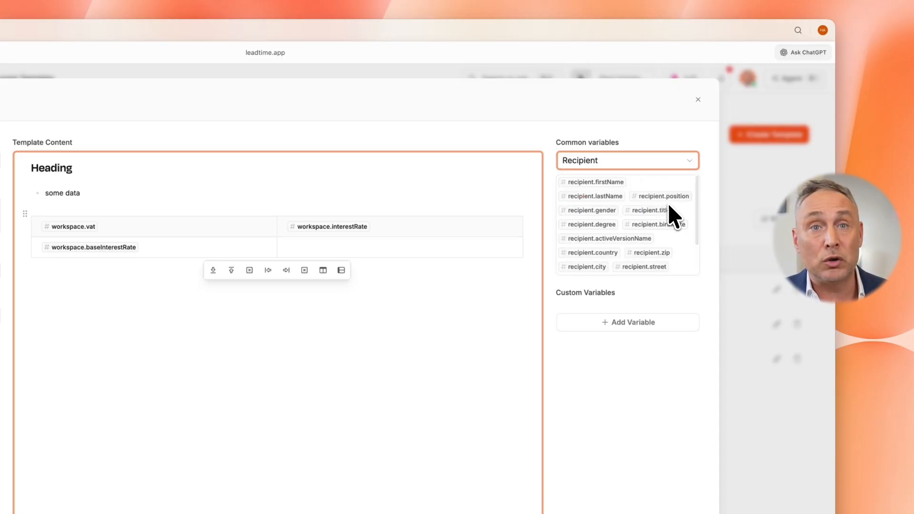
pyautogui.click(683, 160)
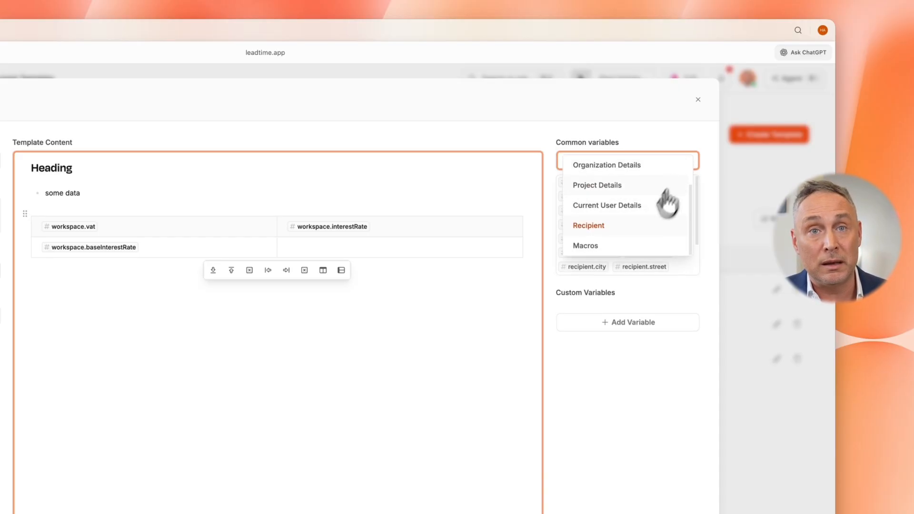
pyautogui.click(626, 246)
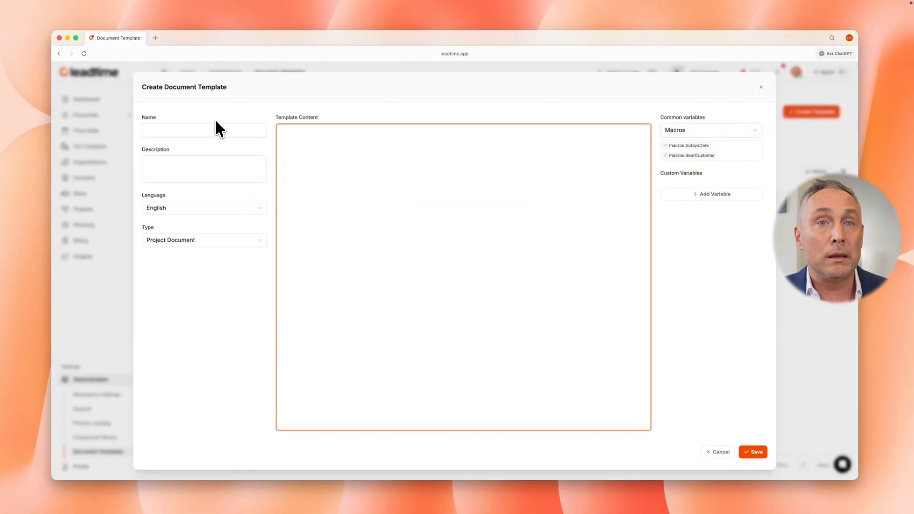
# Name the template "Project Contract" and begin its content with "Between" followed by the company.companyName variable on a new line
pyautogui.click(204, 130)
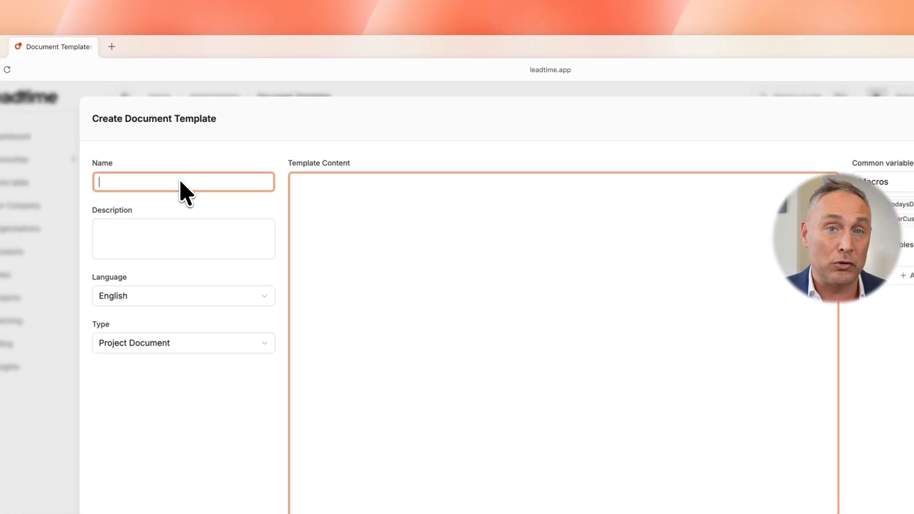
pyautogui.write('Project Contract')
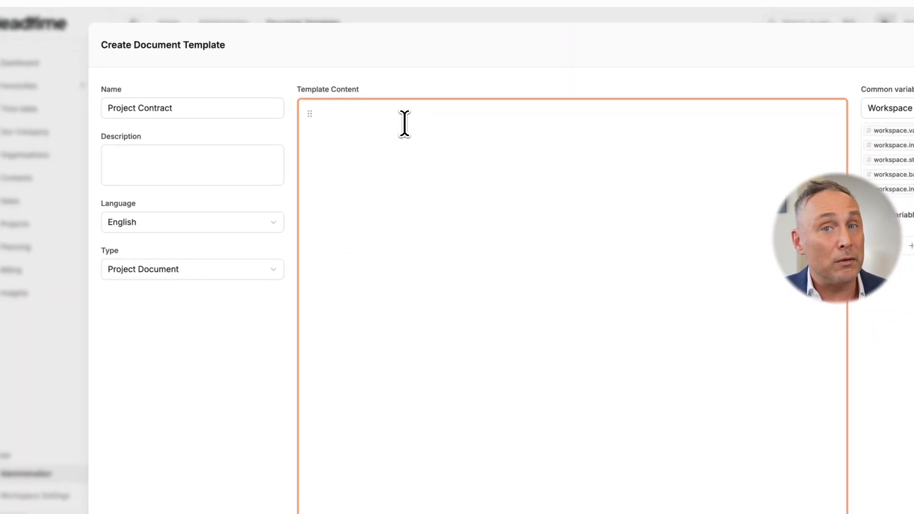
pyautogui.write('Between')
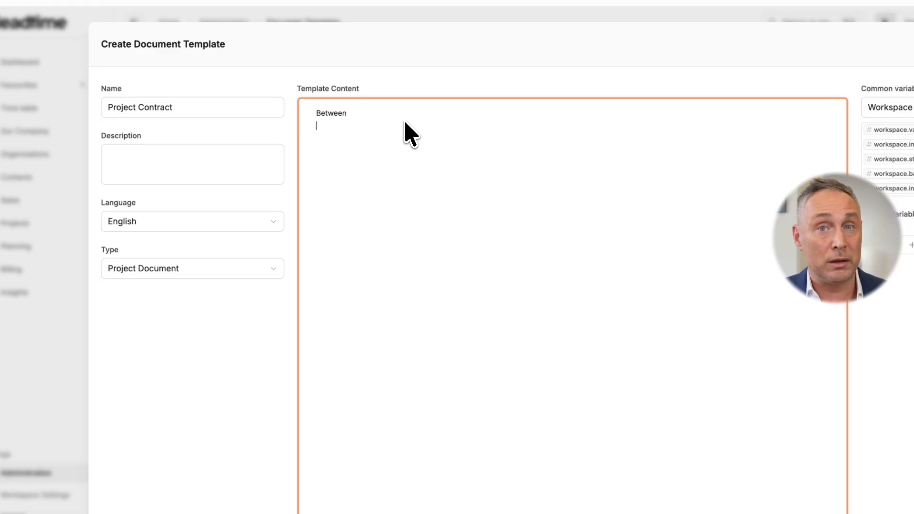
pyautogui.write('#companyN')
pyautogui.press('Return')
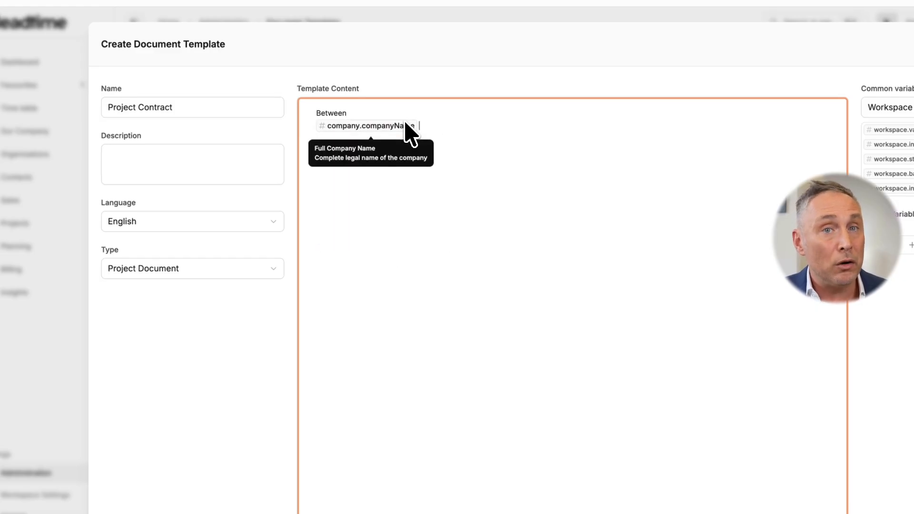
# Add the line "represented by" with the variables currentUser.firstName and currentUser.lastName
pyautogui.write('represented by #first')
pyautogui.press('Return')
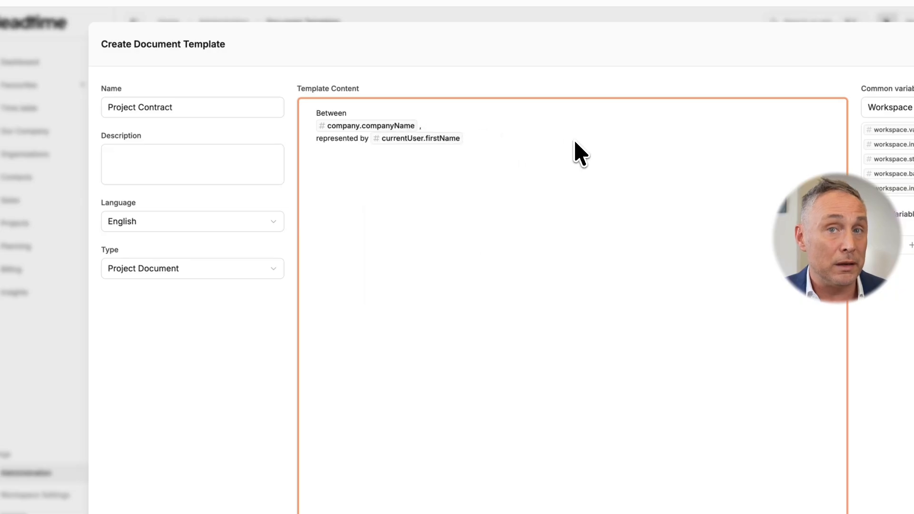
pyautogui.write('#lastNam')
pyautogui.press('Return')
# Add "and" as a separate line, with the organization.companyName variable below it
pyautogui.press('Return')
pyautogui.press('Return')
pyautogui.write('and')
pyautogui.press('Return')
pyautogui.press('Return')
pyautogui.press('Return')
pyautogui.write('#')
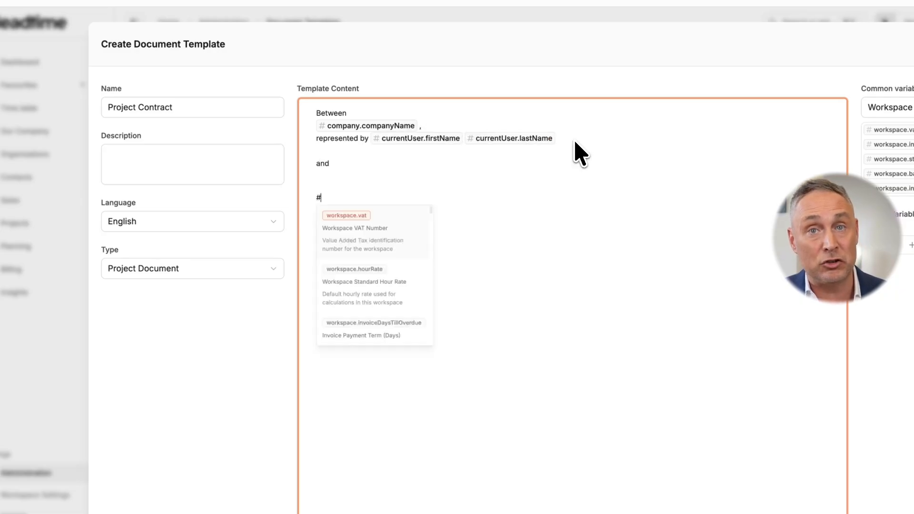
pyautogui.write('companyName')
pyautogui.press('Down')
# Add "represented by" with the variables recipient.firstName and recipient.lastName, and a comma after the organization's company name variable
pyautogui.press('Return')
pyautogui.press('Return')
pyautogui.press('Return')
pyautogui.write('represented by #rec')
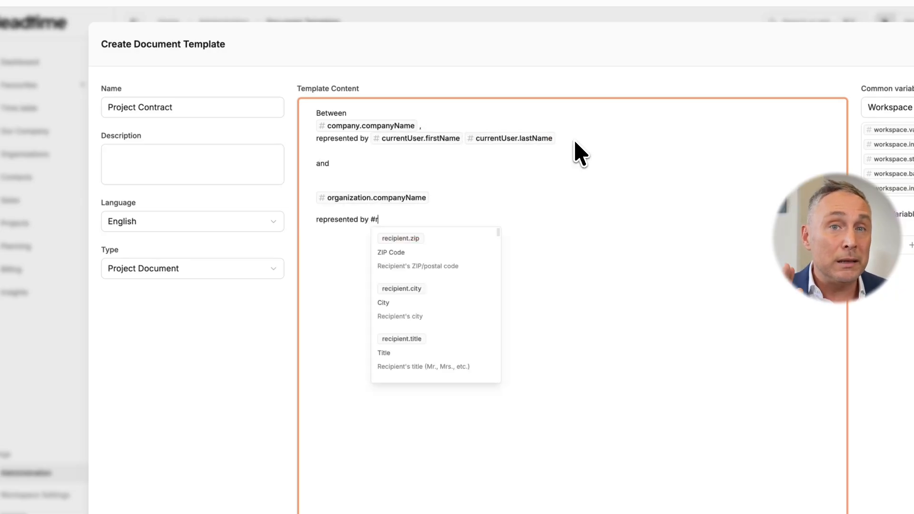
pyautogui.press('Down')
pyautogui.press('Down')
pyautogui.press('Return')
pyautogui.write('#rec')
pyautogui.press('Down')
pyautogui.press('Down')
pyautogui.press('Down')
pyautogui.press('Return')
pyautogui.write(',')
pyautogui.press('Return')
pyautogui.press('Return')
# Add the sentence "The following contract is concluded for the project" ending with the project.name variable
pyautogui.write('The ')
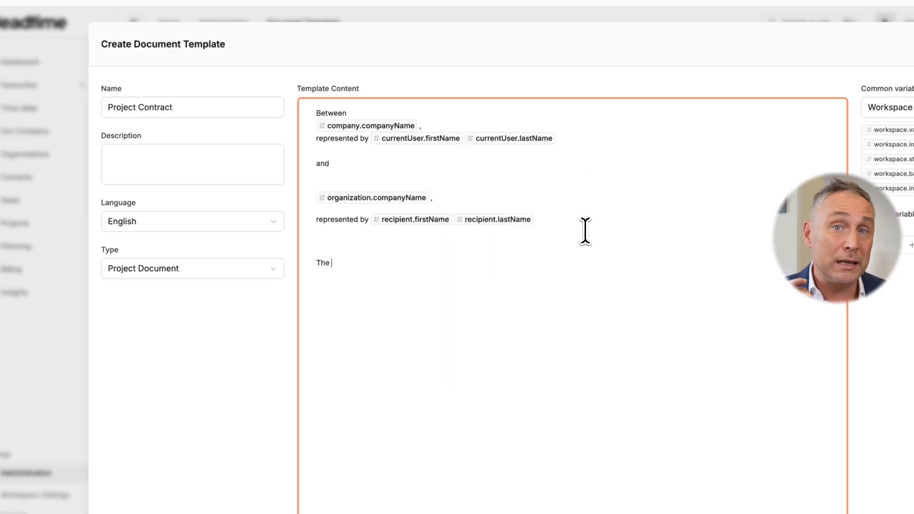
pyautogui.write('following contract is conclude')
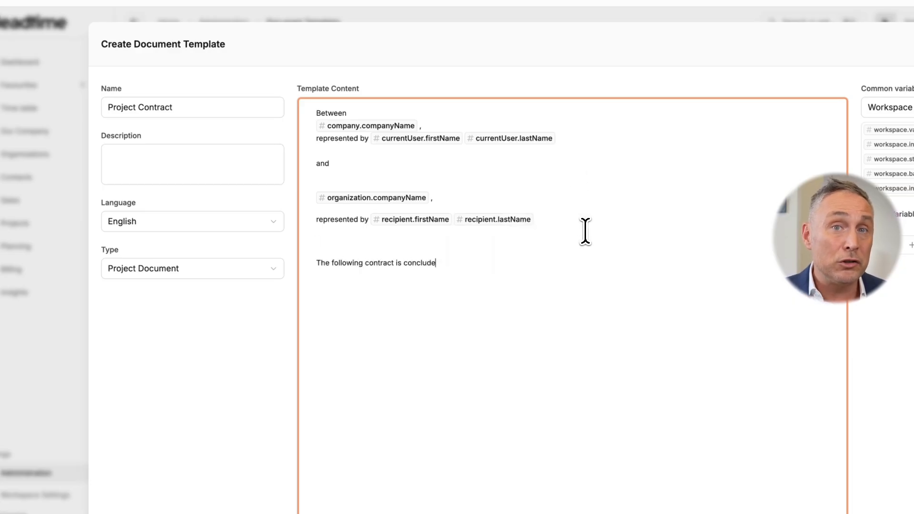
pyautogui.write('d for the project # ')
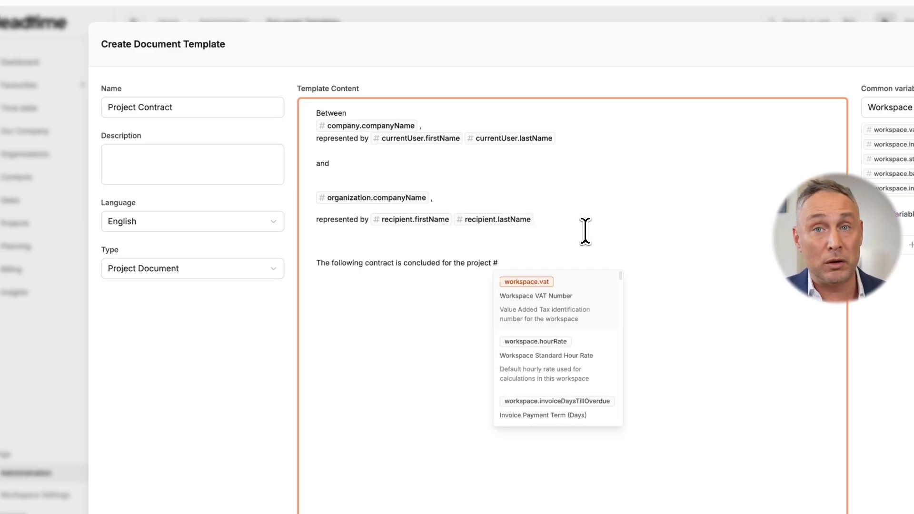
pyautogui.write('project.name')
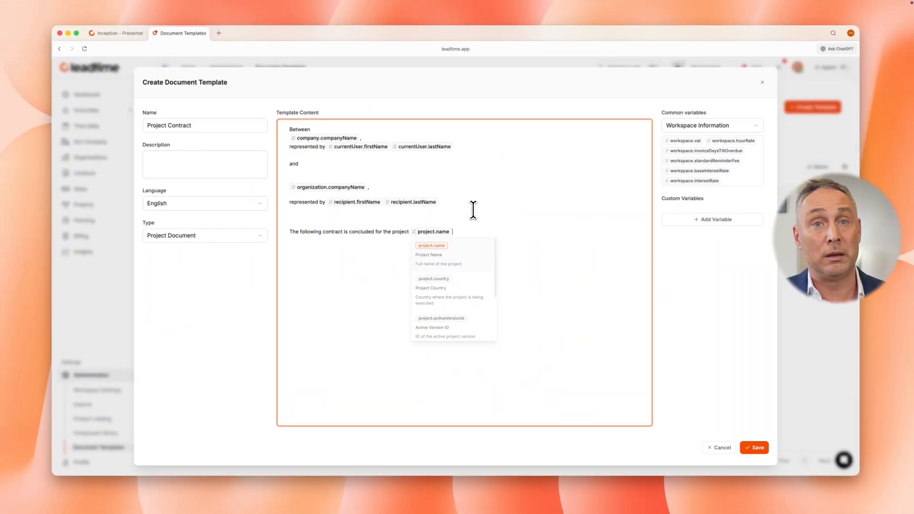
pyautogui.press('Return')
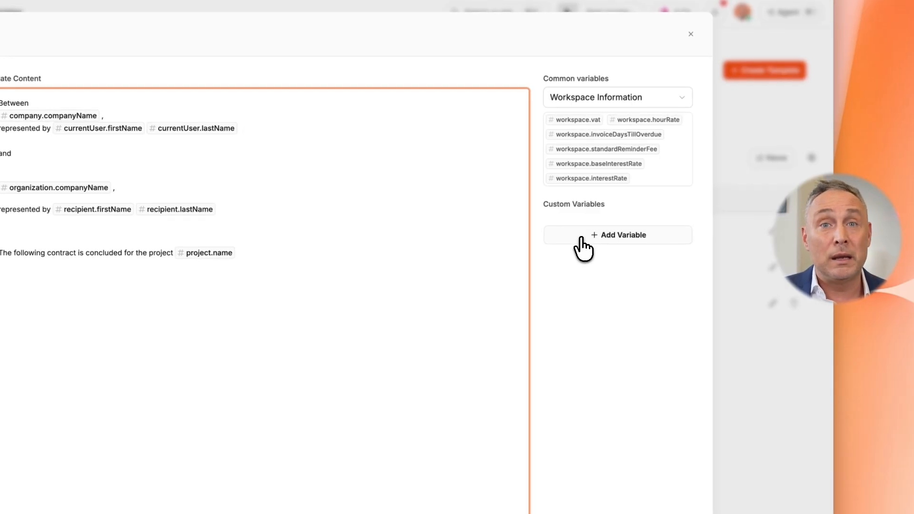
# Add a custom text variable named runtime with the description "contract duration"
pyautogui.click(582, 238)
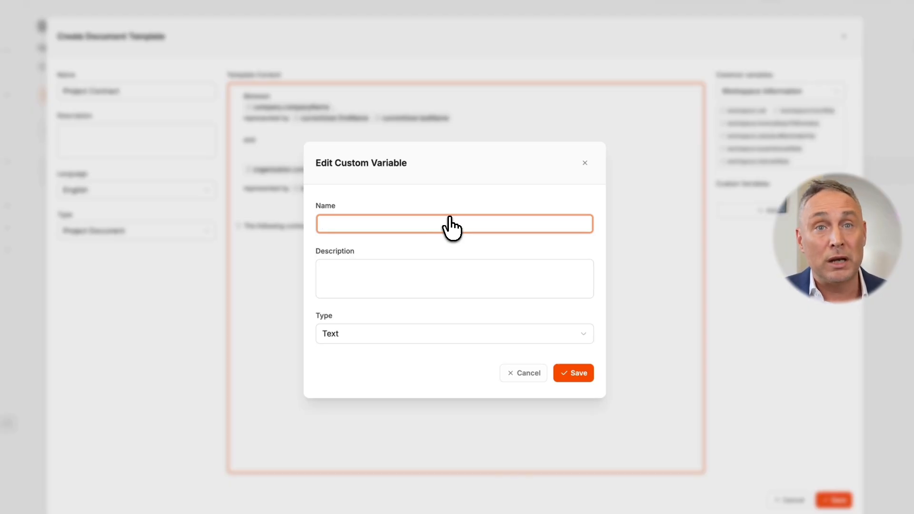
pyautogui.write('runtime')
pyautogui.click(450, 271)
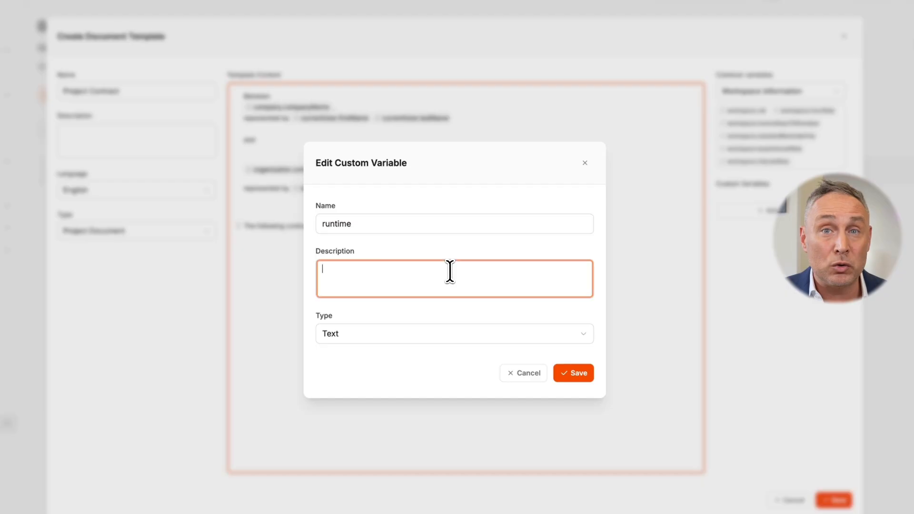
pyautogui.write('contract duration')
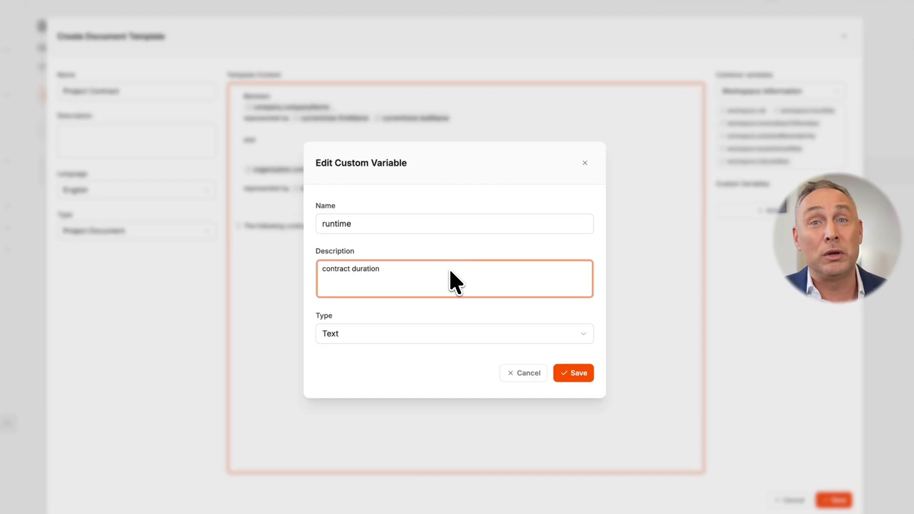
pyautogui.click(574, 374)
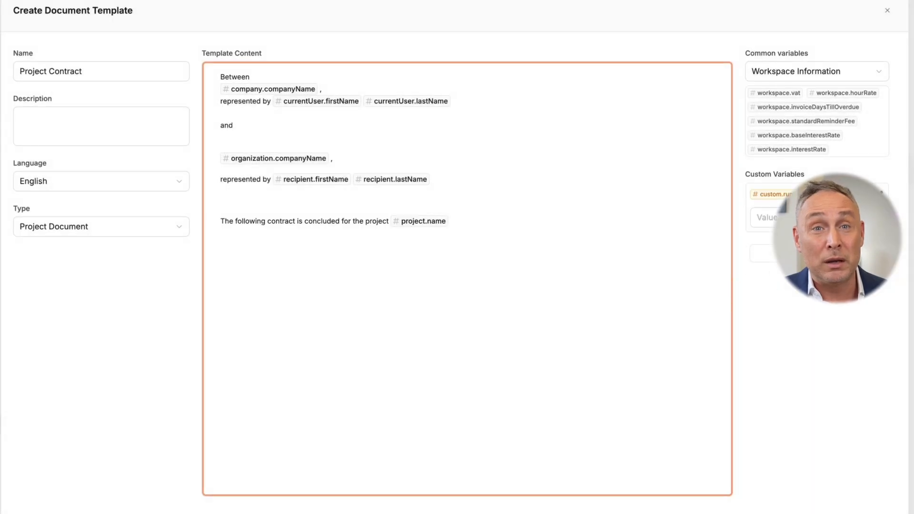
# Add a custom Yes/No variable named advancedPayment with the description "Is advvanced payment added to the project?"
pyautogui.click(816, 253)
pyautogui.write('advancedPayment')
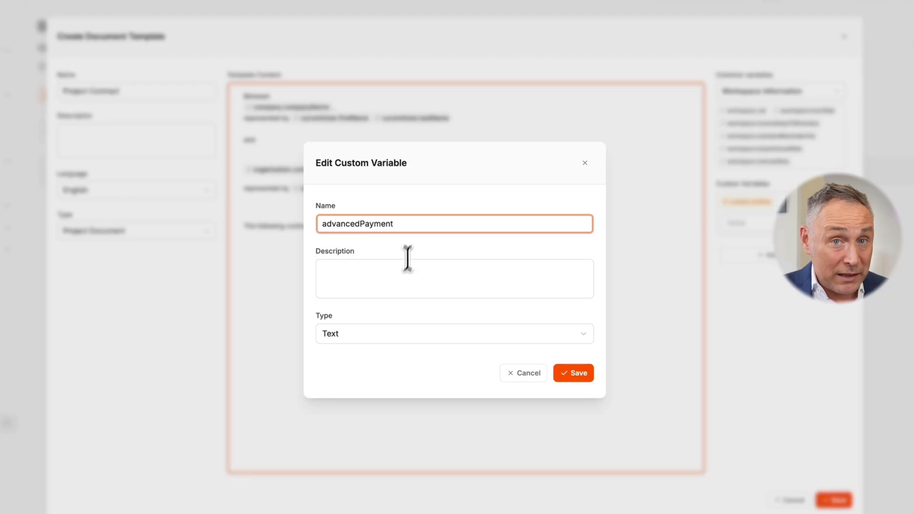
pyautogui.click(404, 283)
pyautogui.write('Is advvanced payment added to the project?')
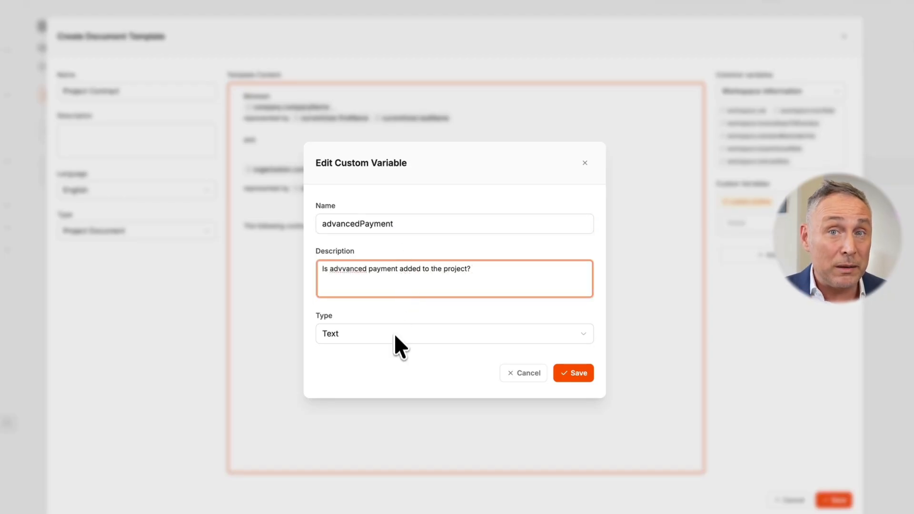
pyautogui.click(395, 333)
pyautogui.click(387, 419)
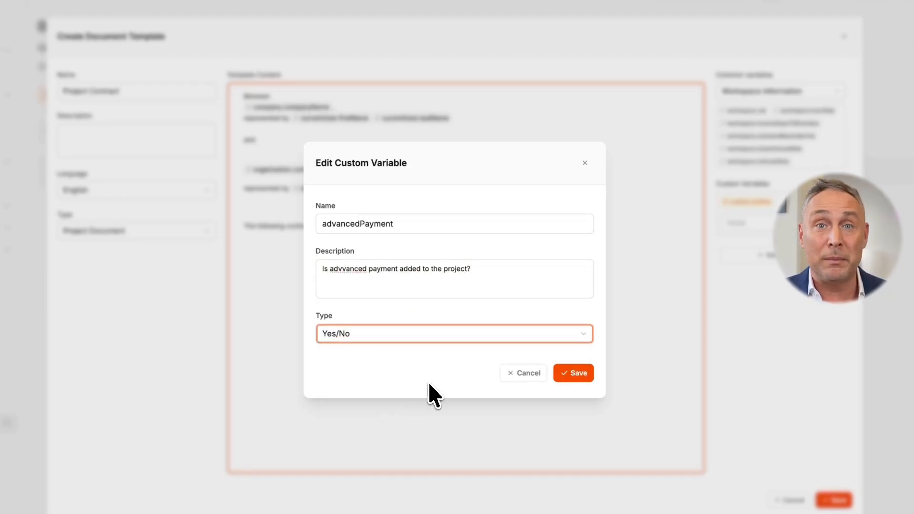
pyautogui.click(576, 373)
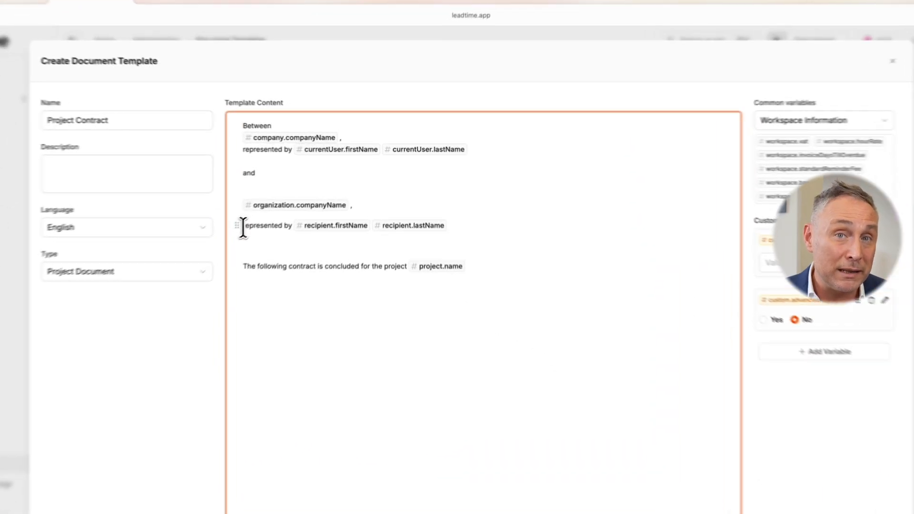
# Close the gap between the organization name and its "represented by" line, and insert an empty line below "Between"
pyautogui.click(288, 202)
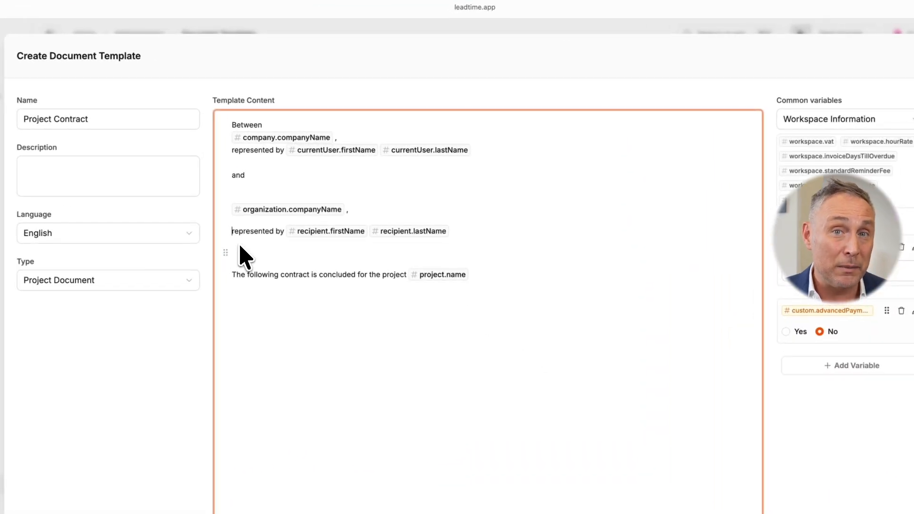
pyautogui.press('BackSpace')
pyautogui.press('Return')
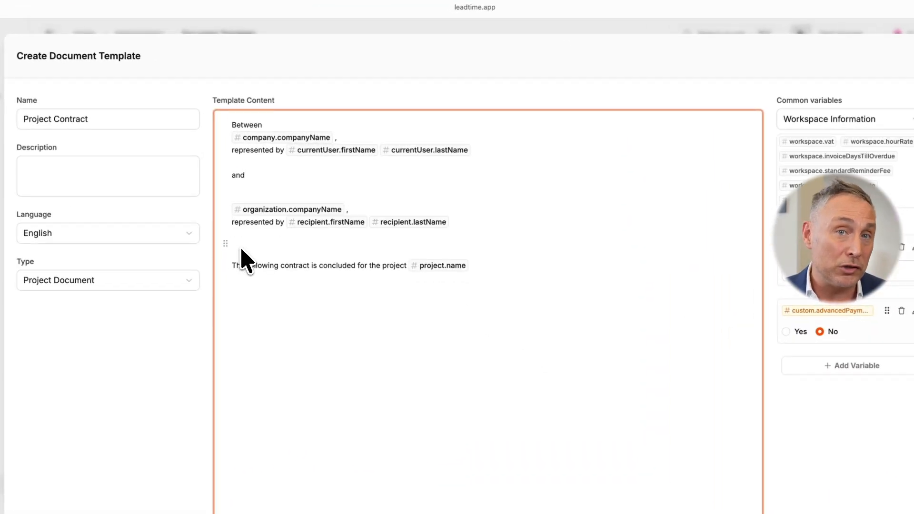
pyautogui.click(272, 128)
pyautogui.press('Return')
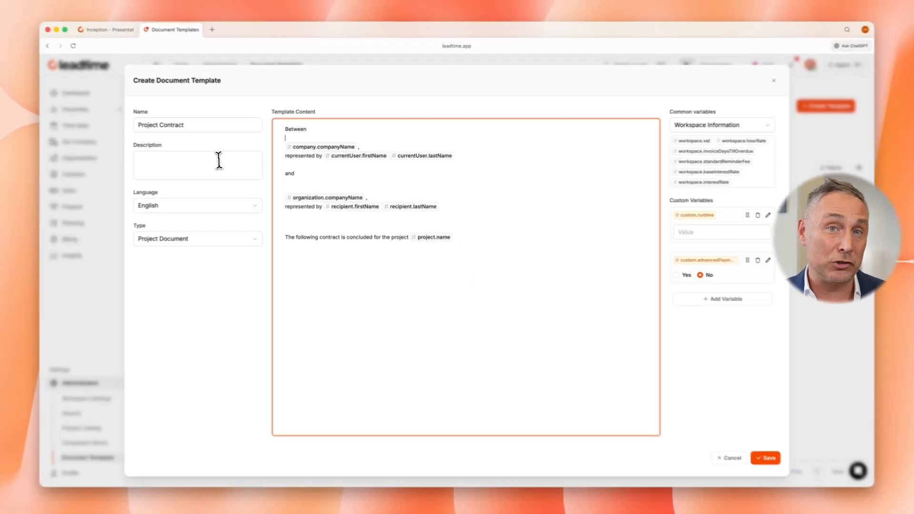
# Enter "Very first contract version" as the template's description
pyautogui.click(131, 168)
pyautogui.write('Very first ')
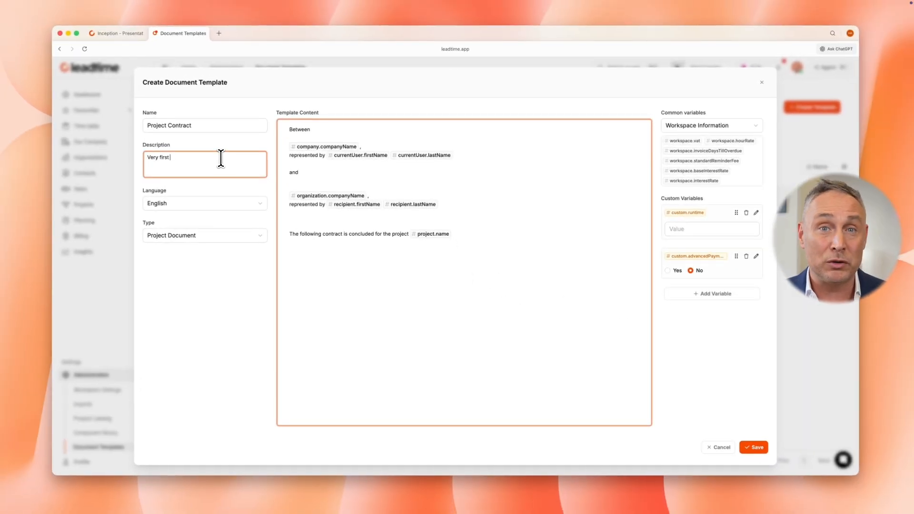
pyautogui.write('contract version')
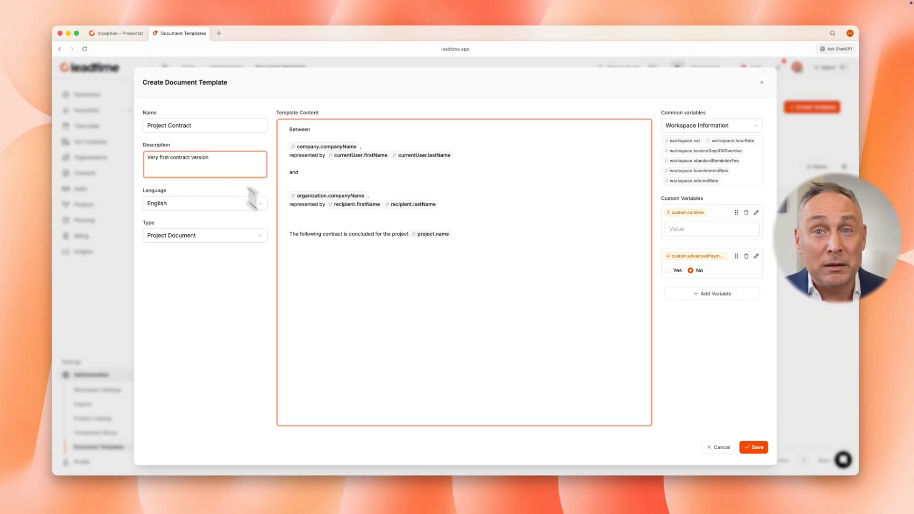
# Insert a Condition block below the sentence about the project
pyautogui.click(316, 250)
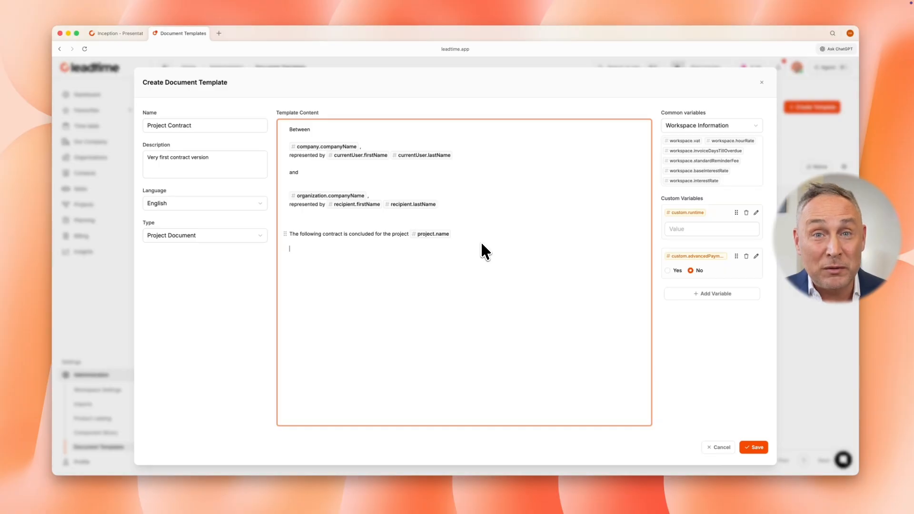
pyautogui.write('/co')
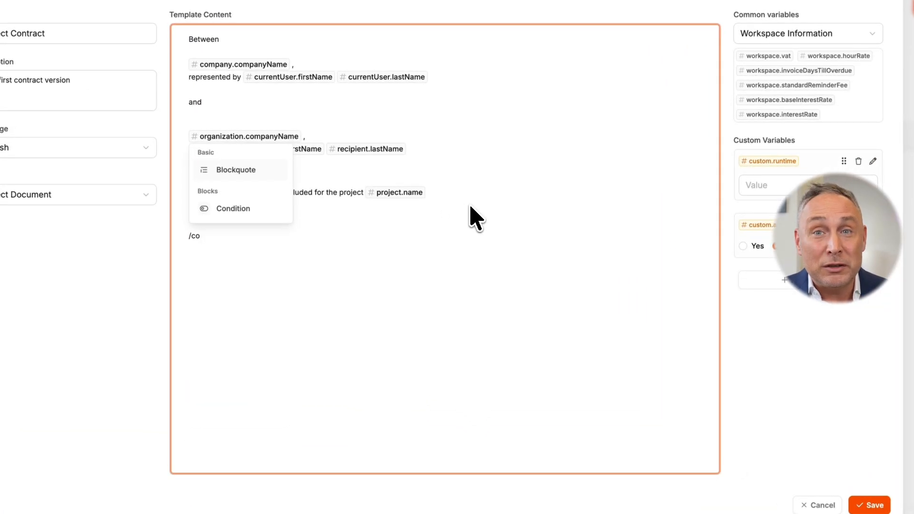
pyautogui.press('Down')
pyautogui.press('Return')
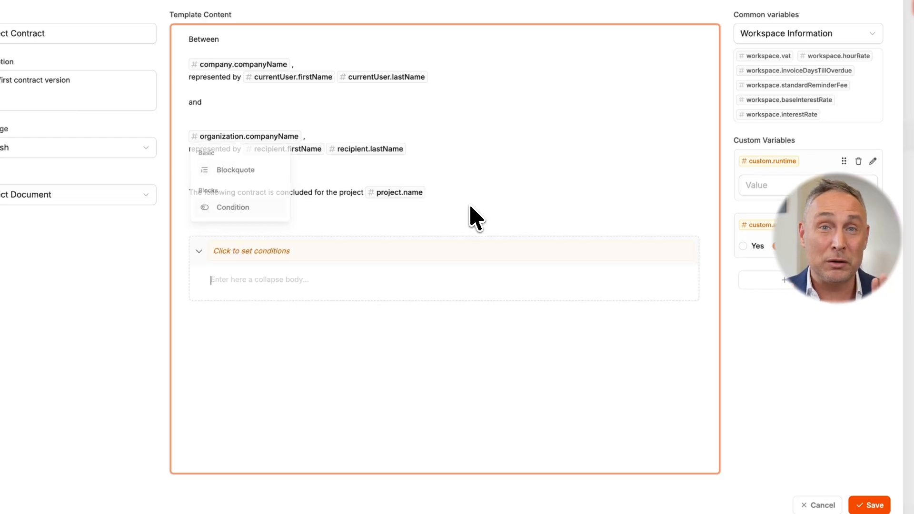
# Set the block's condition to custom.advancedPayment equals Yes and enter "Advanced payment" as its body text
pyautogui.click(410, 252)
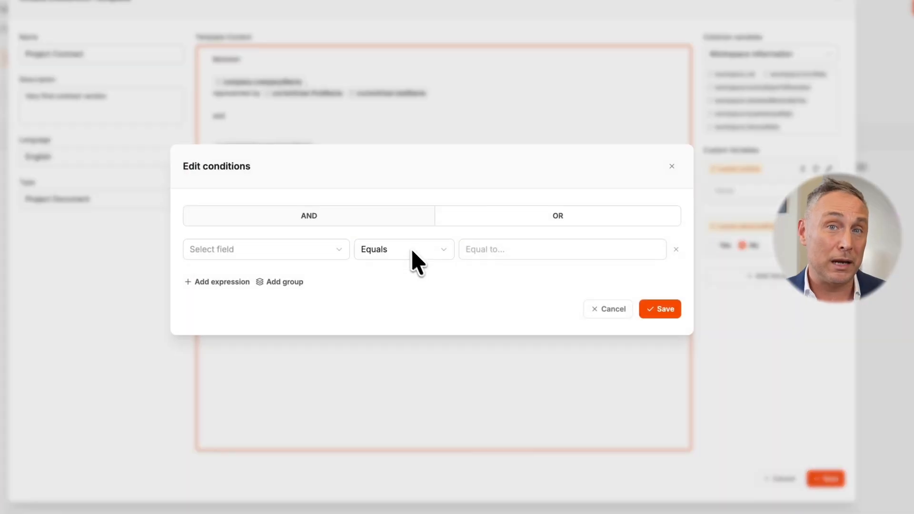
pyautogui.click(285, 255)
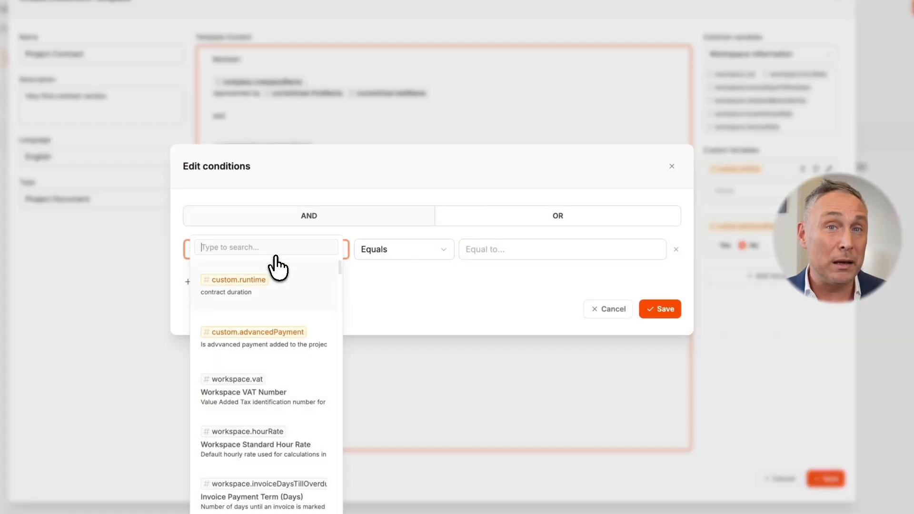
pyautogui.write('adva')
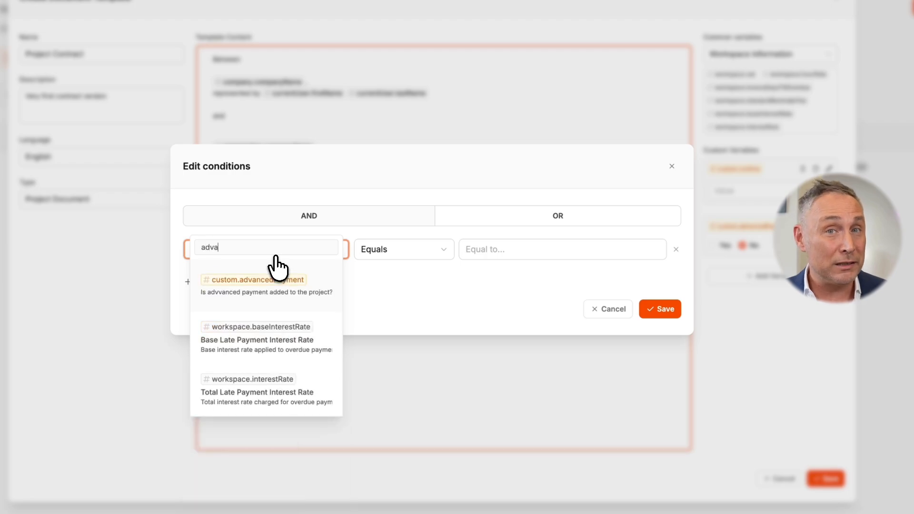
pyautogui.click(281, 298)
pyautogui.click(514, 248)
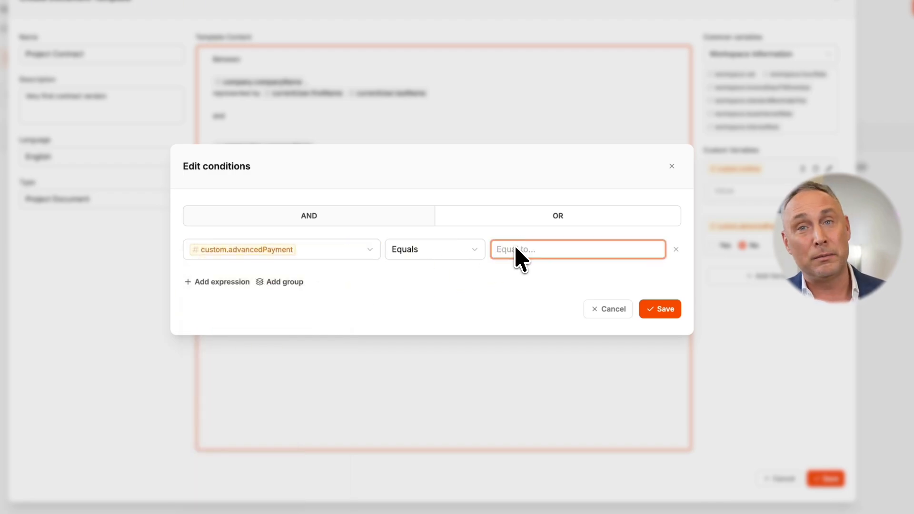
pyautogui.write('Yes')
pyautogui.click(650, 310)
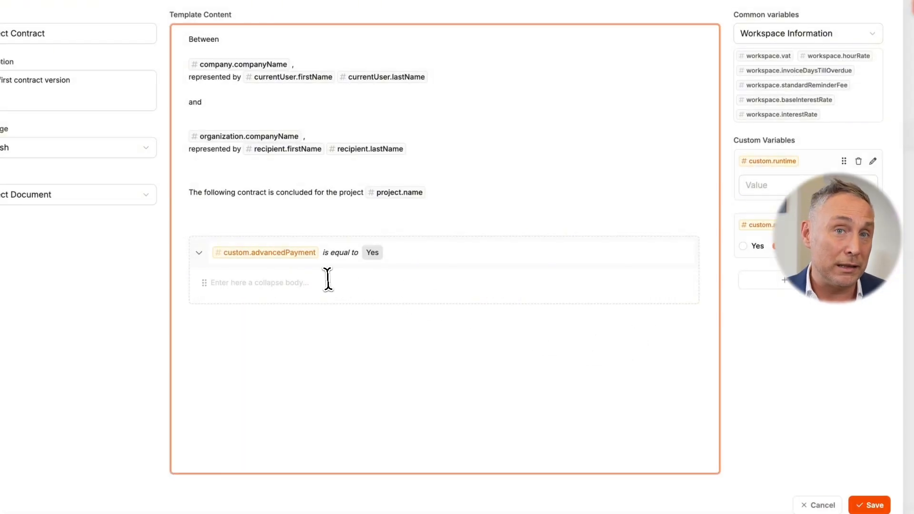
pyautogui.write('Advanced pa')
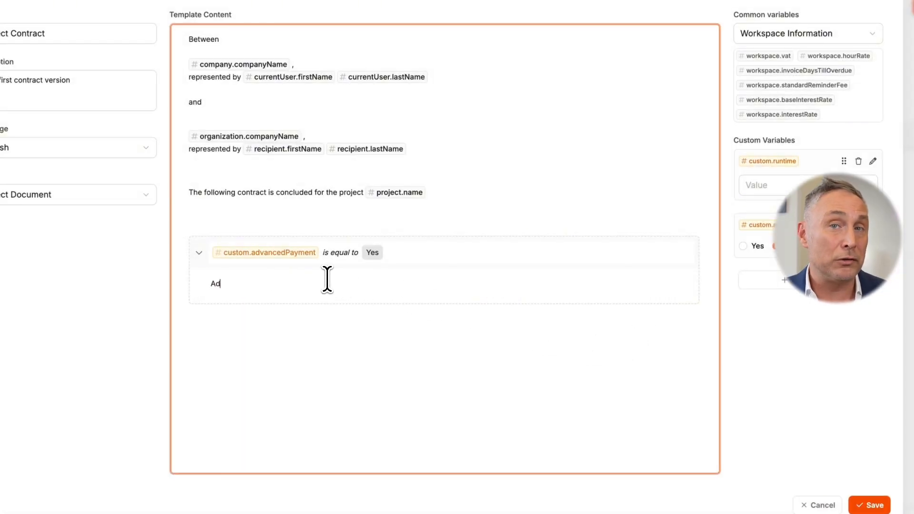
pyautogui.write('yment')
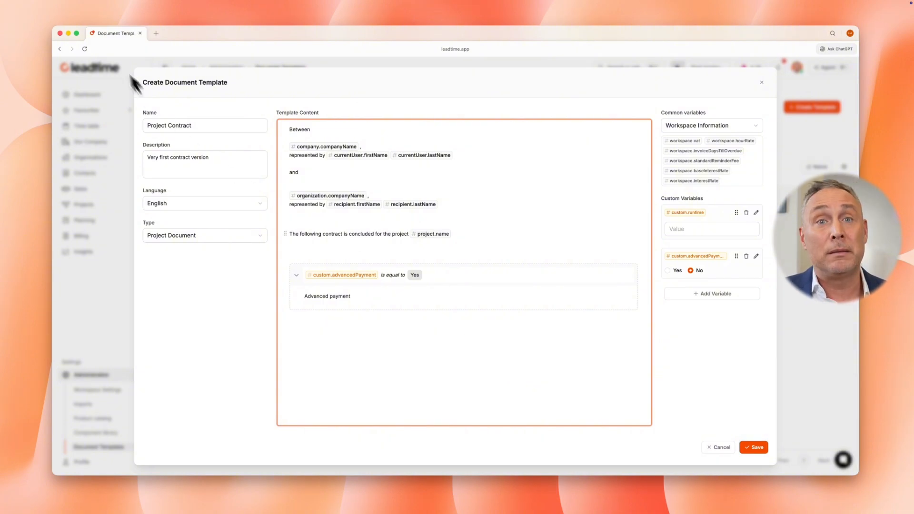
# Open the Website project from the project list in a second browser tab
pyautogui.rightClick(117, 34)
pyautogui.click(125, 39)
pyautogui.click(97, 205)
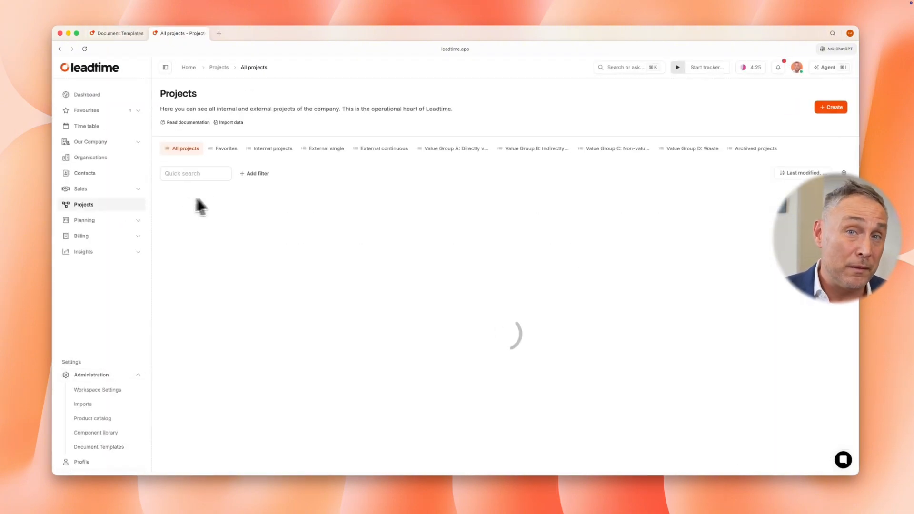
pyautogui.click(257, 222)
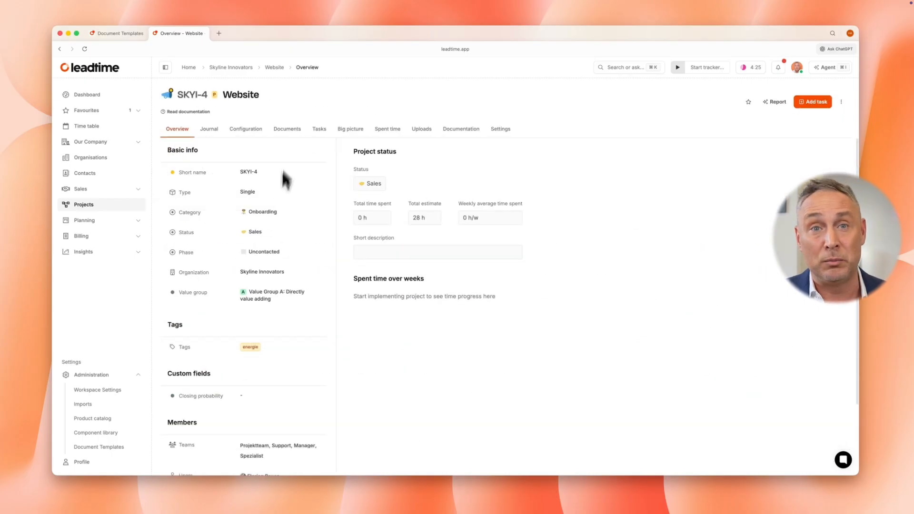
# Start a new document of type Custom Editor in the Website project and open its heading style choices
pyautogui.click(295, 129)
pyautogui.click(246, 152)
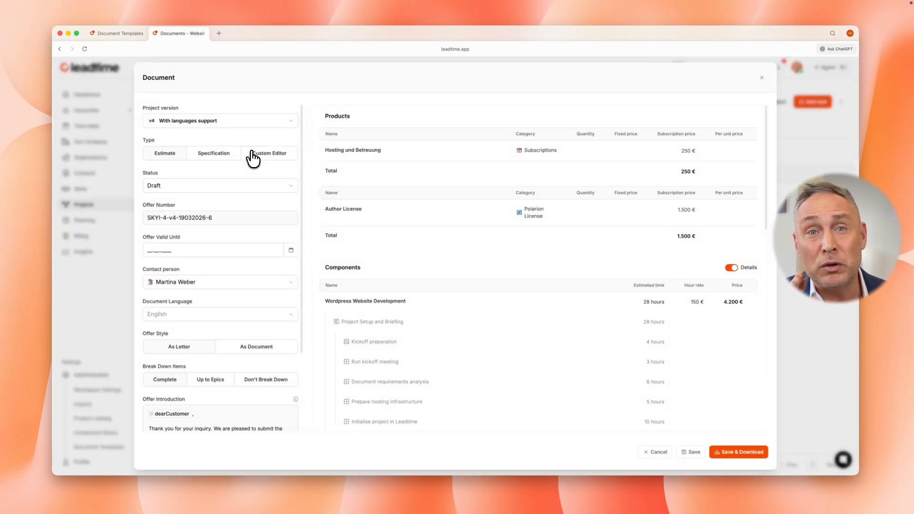
pyautogui.click(258, 153)
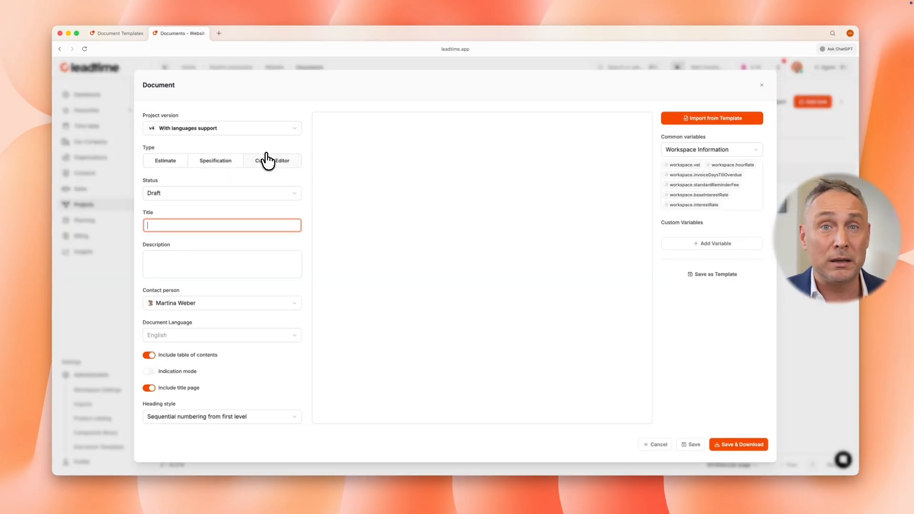
pyautogui.click(226, 419)
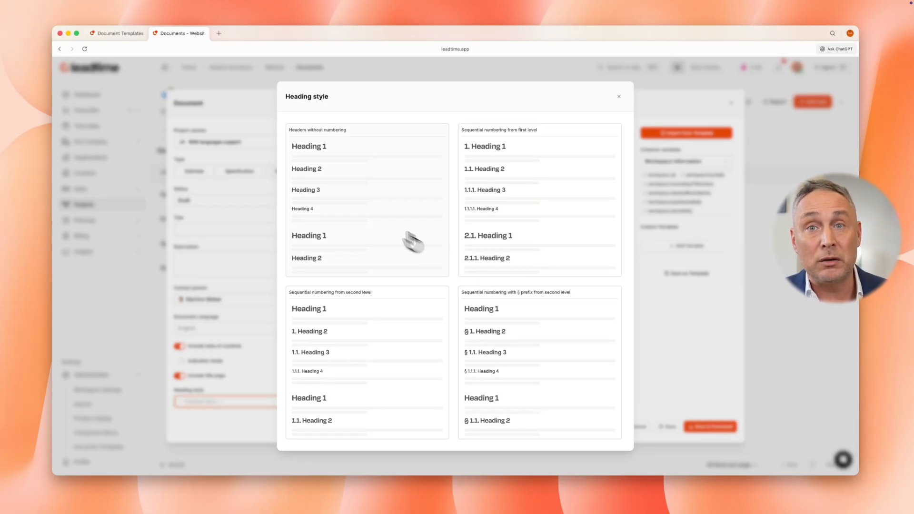
# Save the Project Contract template in the other browser tab, and return to the new document with its heading style choices closed
pyautogui.click(127, 34)
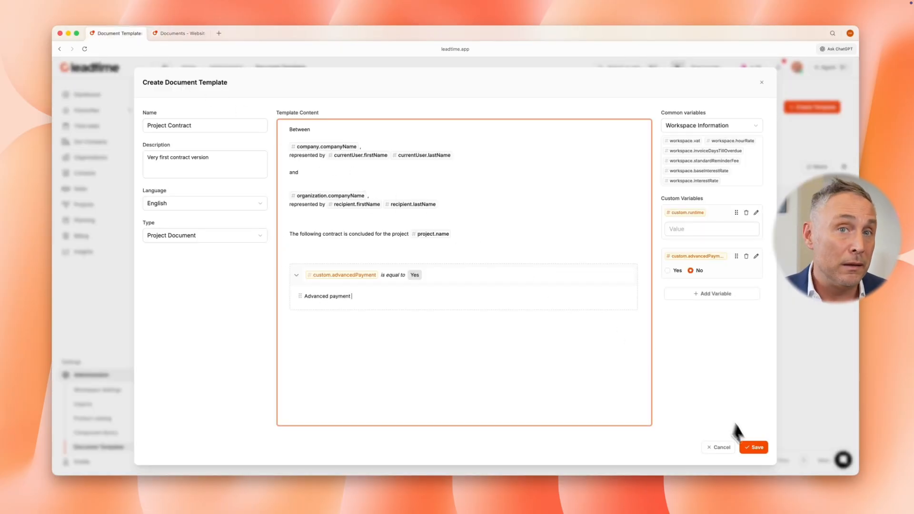
pyautogui.click(755, 448)
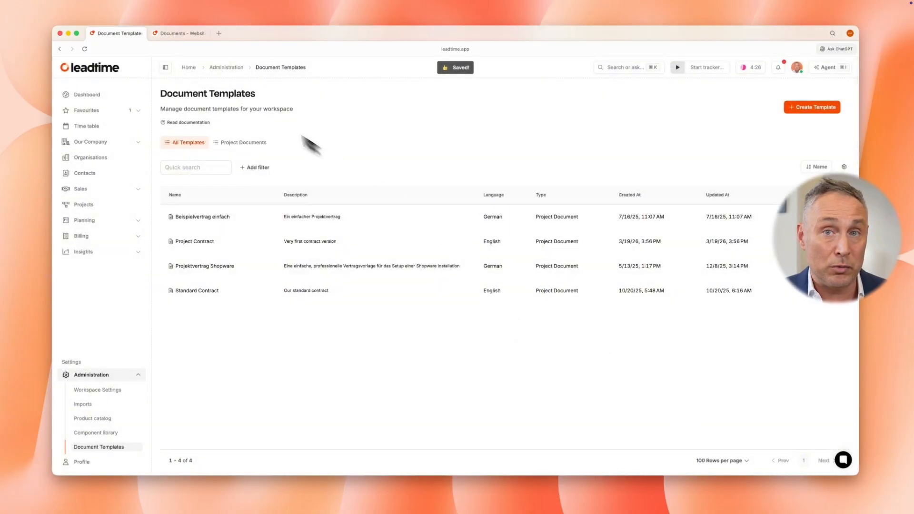
pyautogui.click(190, 34)
pyautogui.click(620, 100)
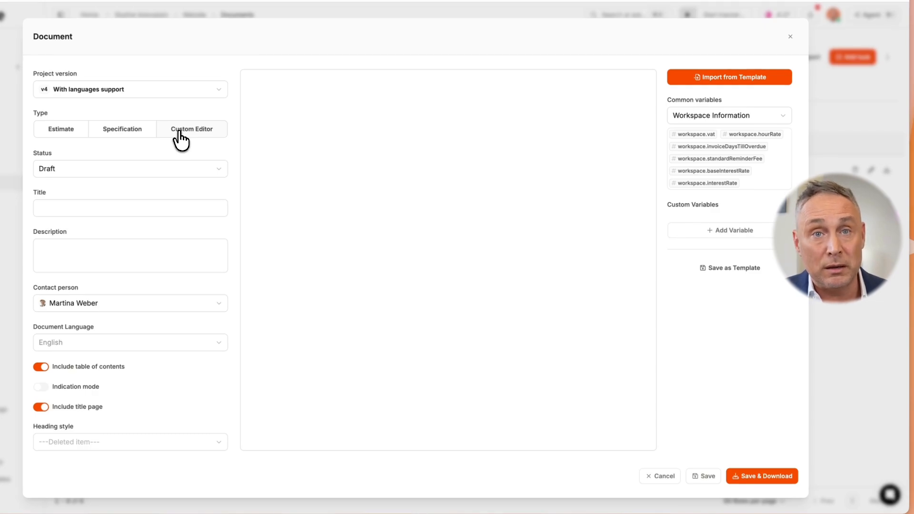
# Title the document "Project Contract Relaunch Bakery Muller" and describe it as "First contract version with added languages support"
pyautogui.click(136, 210)
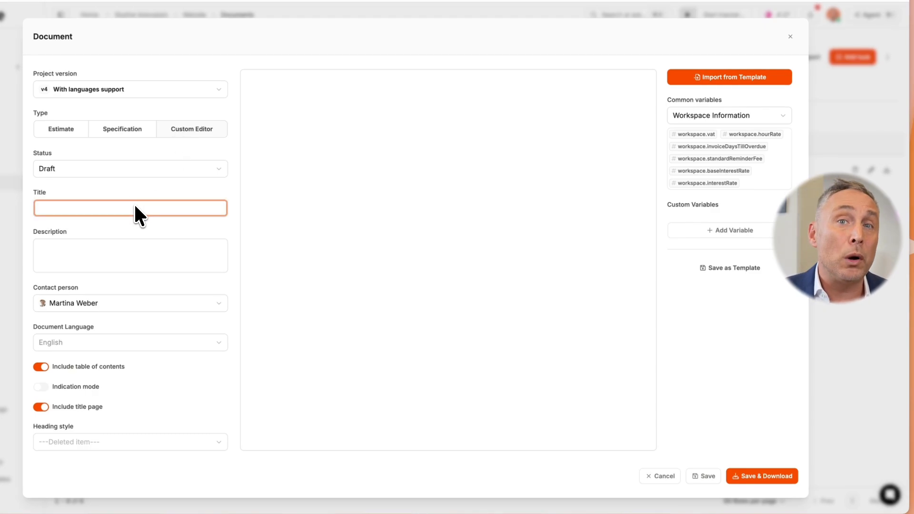
pyautogui.write('Project Contrac')
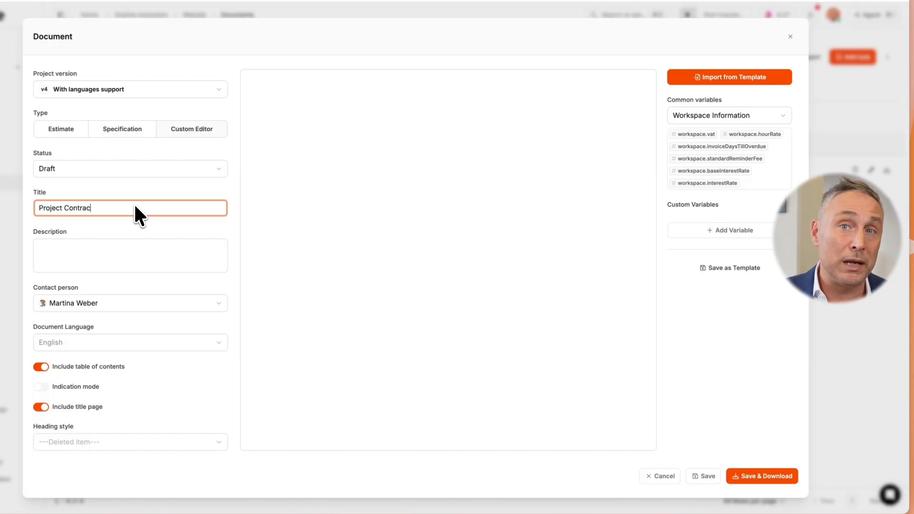
pyautogui.write('t Relaunch Bakery Muller')
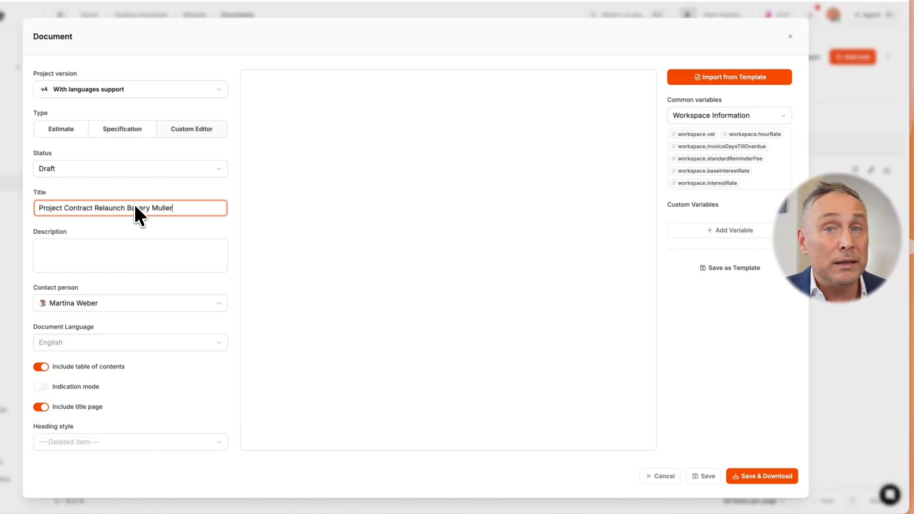
pyautogui.click(138, 249)
pyautogui.write('First contract version with added languages support')
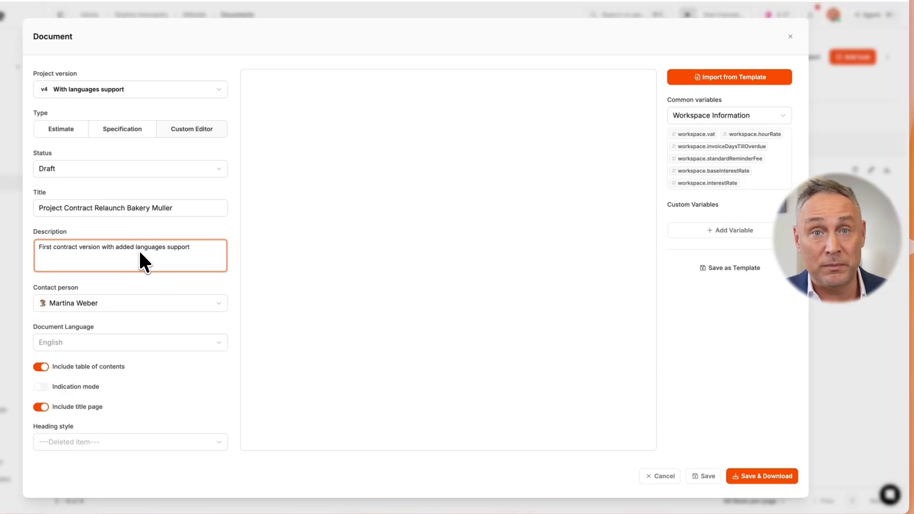
pyautogui.click(149, 421)
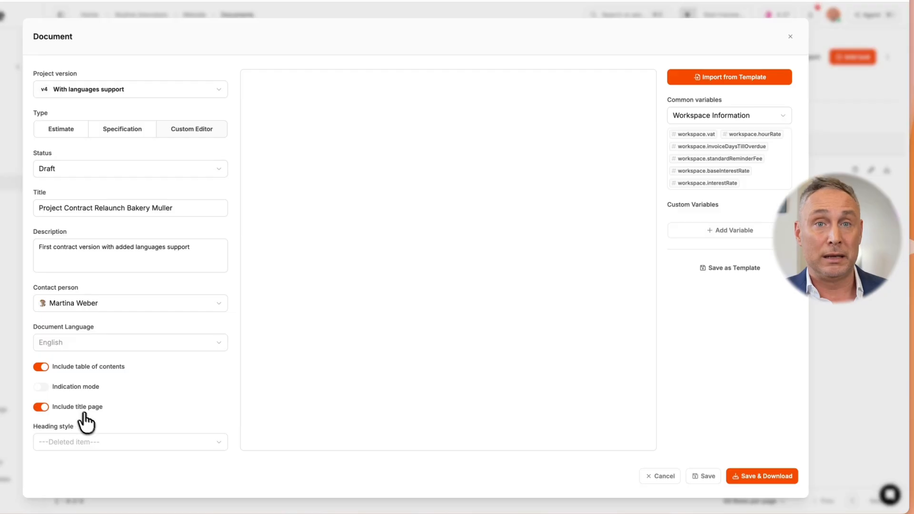
# Set the heading style to Headers without numbering and import the content of the Project Contract template
pyautogui.click(122, 441)
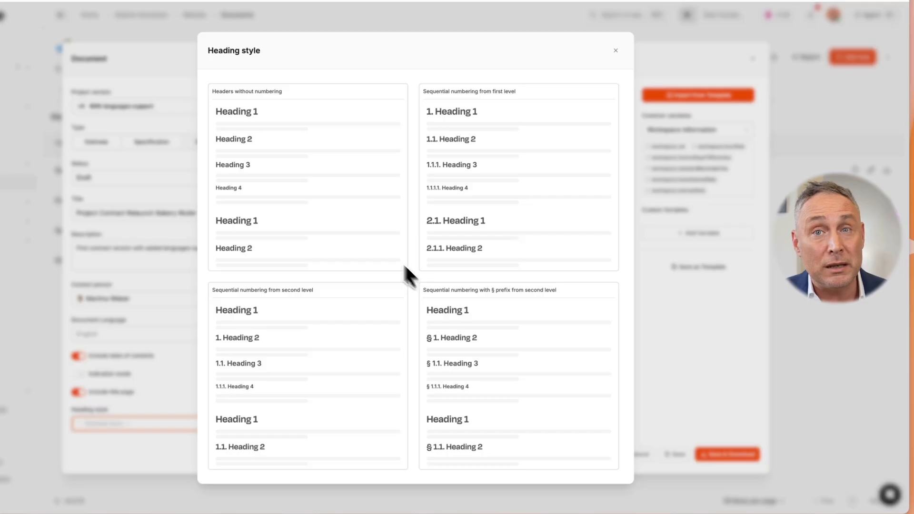
pyautogui.click(351, 224)
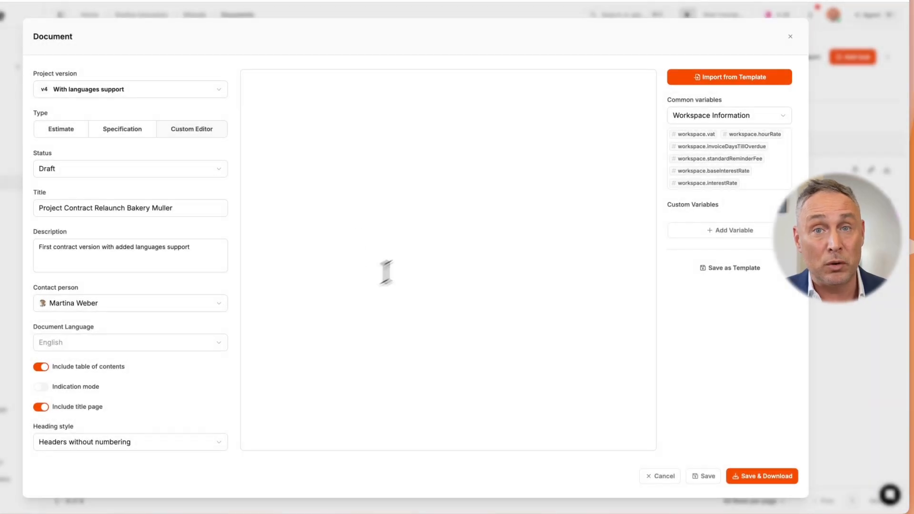
pyautogui.click(729, 78)
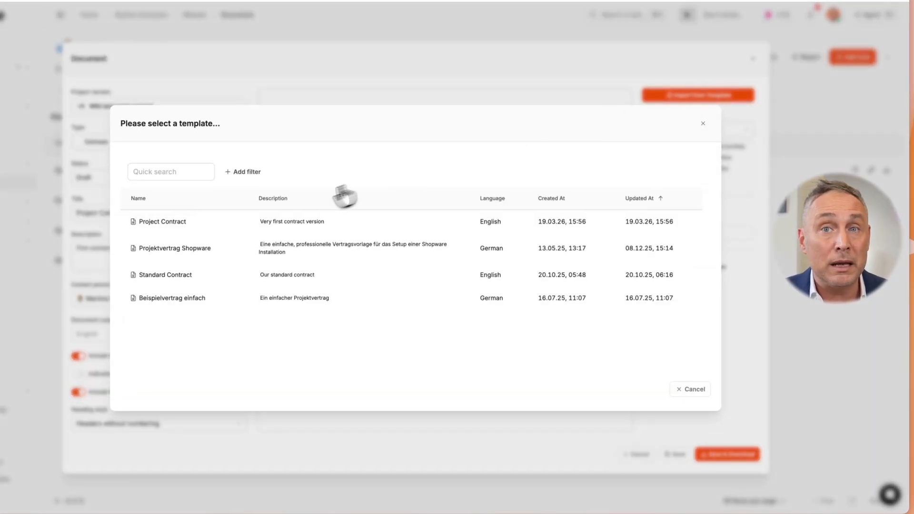
pyautogui.click(281, 221)
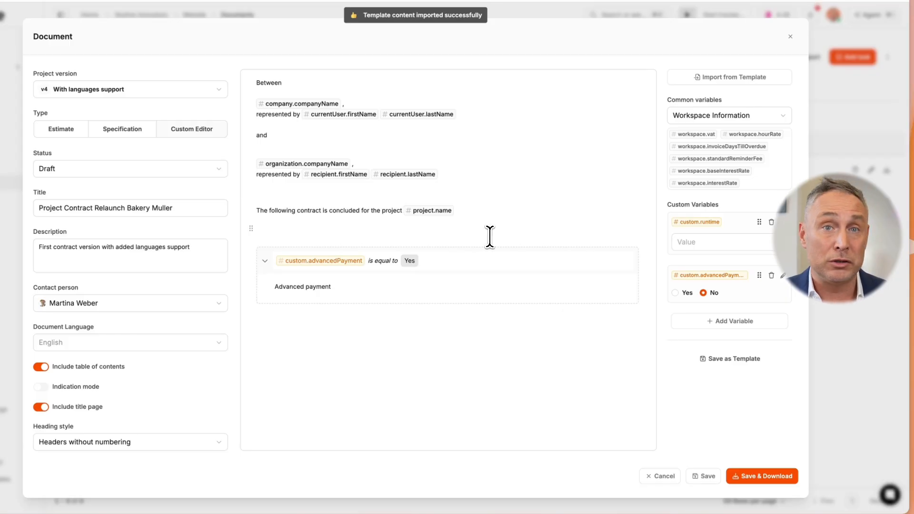
# Set the custom runtime variable to 12 and advancedPayment to Yes, and save and download the document
pyautogui.click(700, 244)
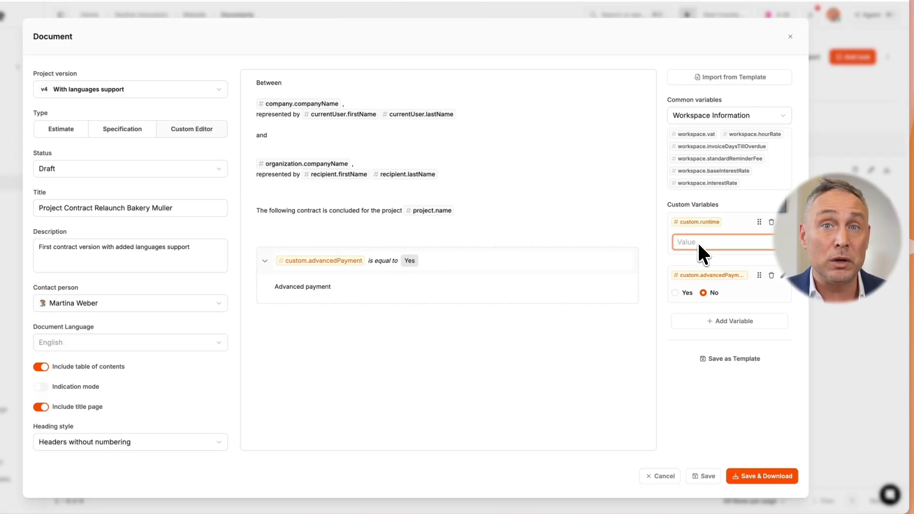
pyautogui.click(675, 293)
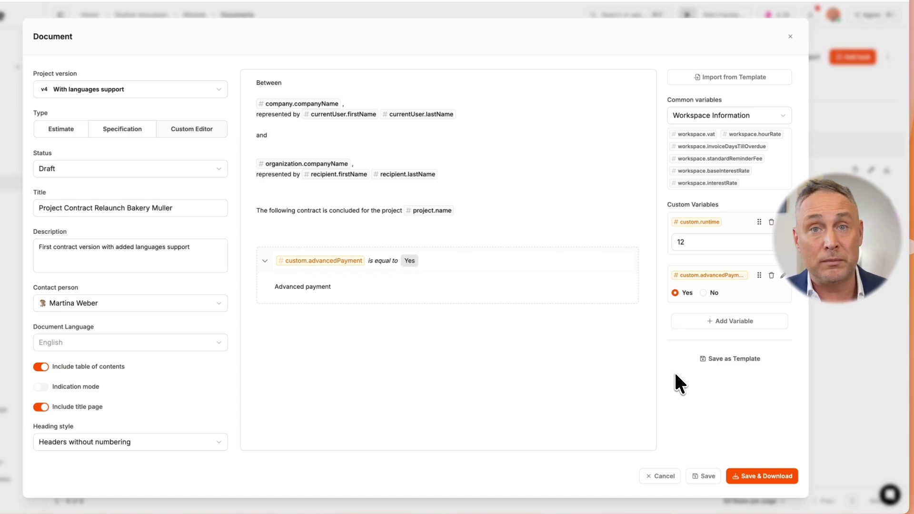
pyautogui.click(762, 476)
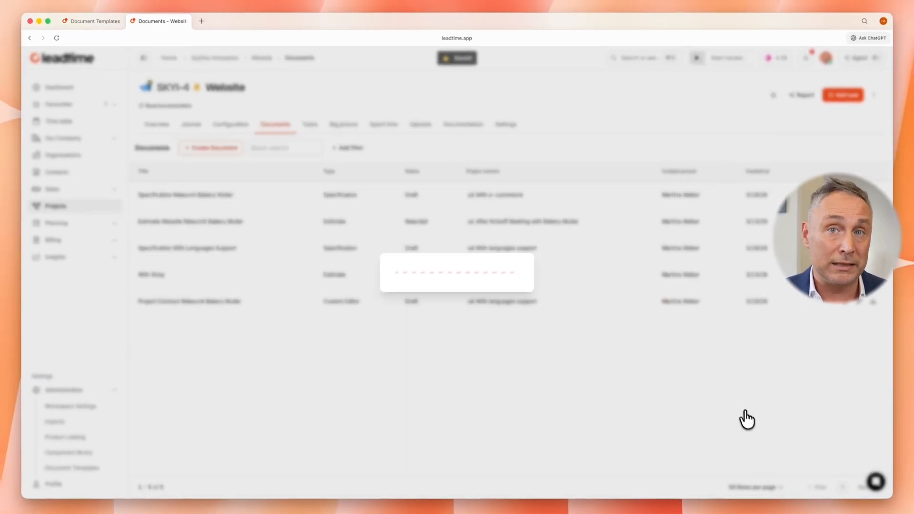
# Open the downloaded contract in Word and check the filled-in variables and the conditional "Advanced payment" text on the contract page
pyautogui.click(838, 63)
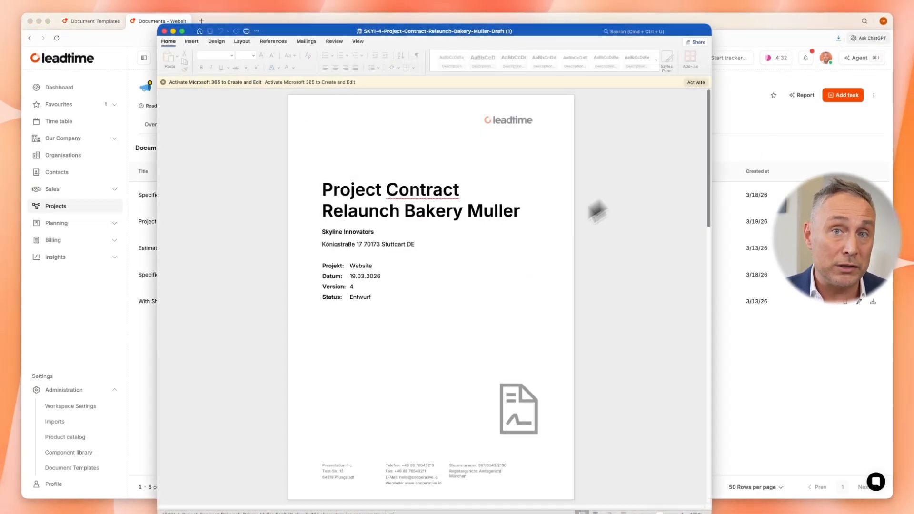
pyautogui.scroll(-4, 525, 246)
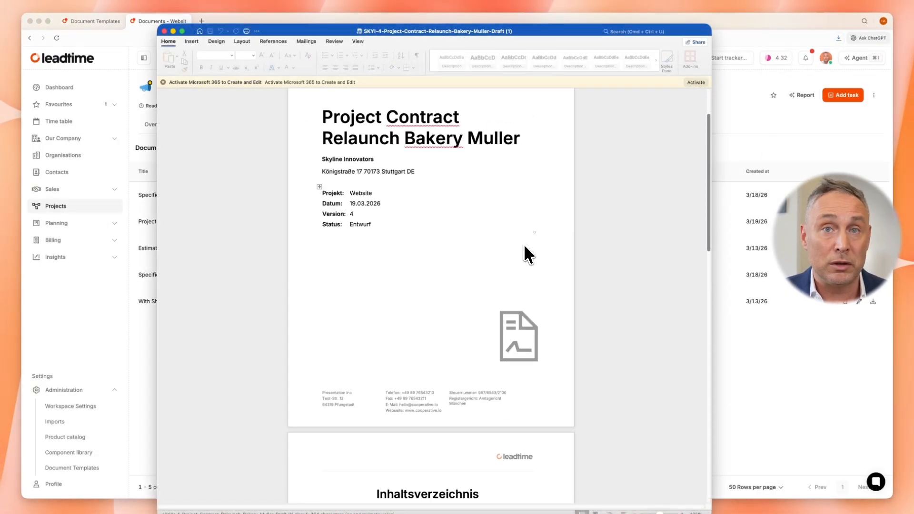
pyautogui.scroll(-10, 524, 244)
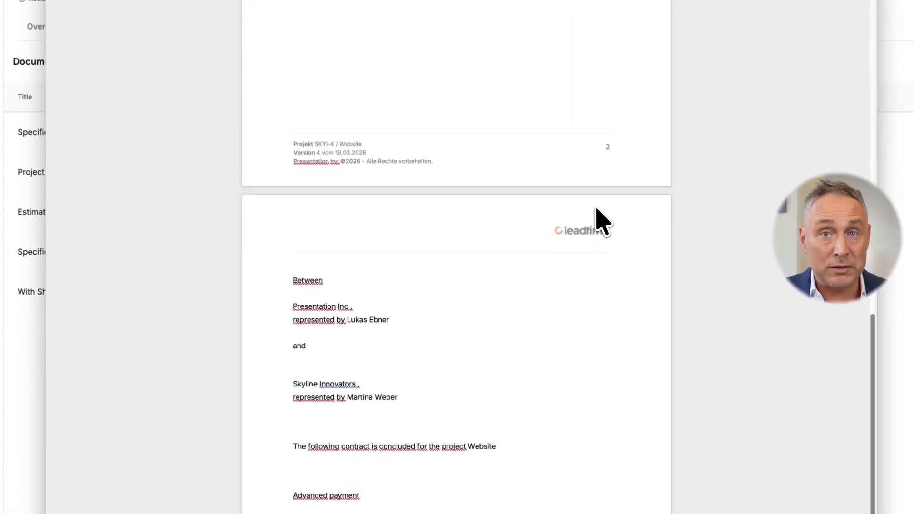
pyautogui.scroll(-3, 552, 241)
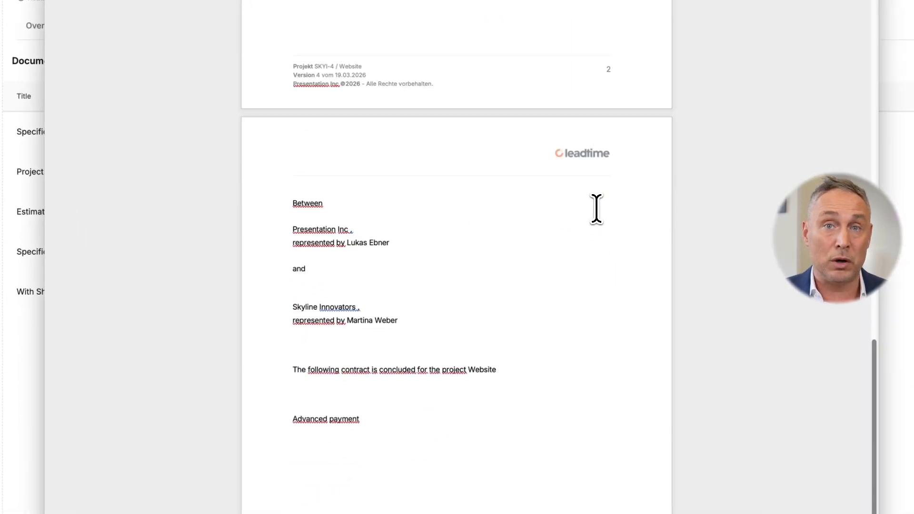
pyautogui.scroll(-3, 597, 208)
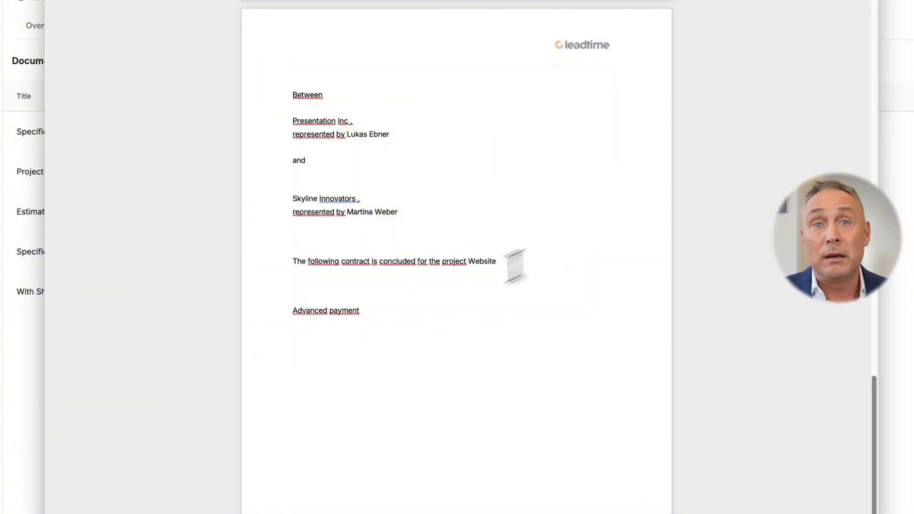
pyautogui.moveTo(389, 318); pyautogui.dragTo(291, 316)
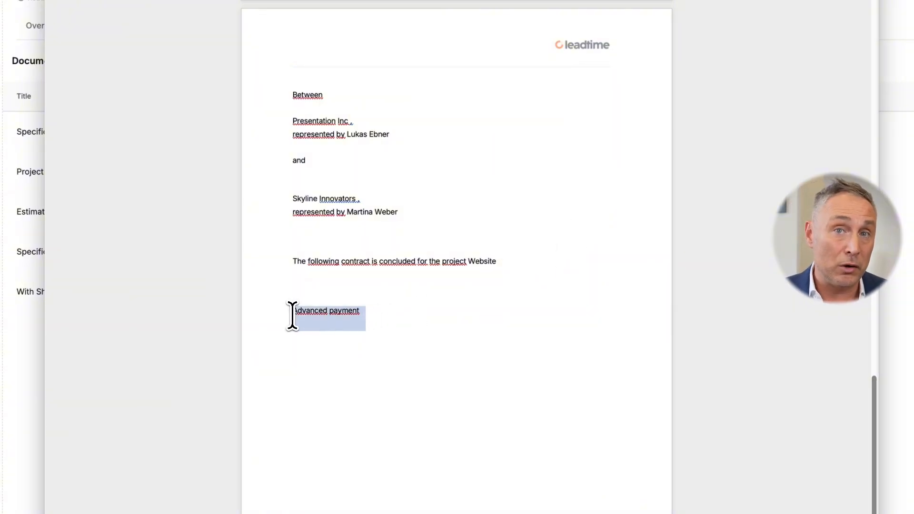
pyautogui.click(429, 318)
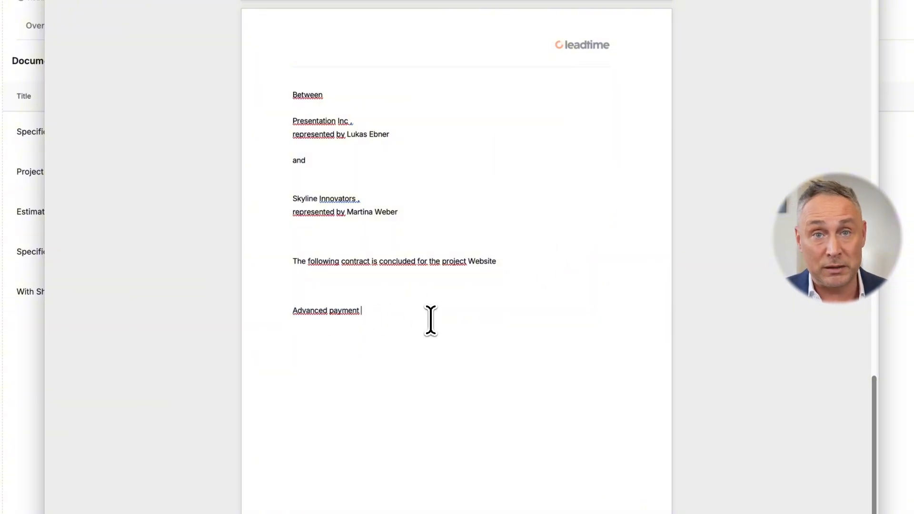